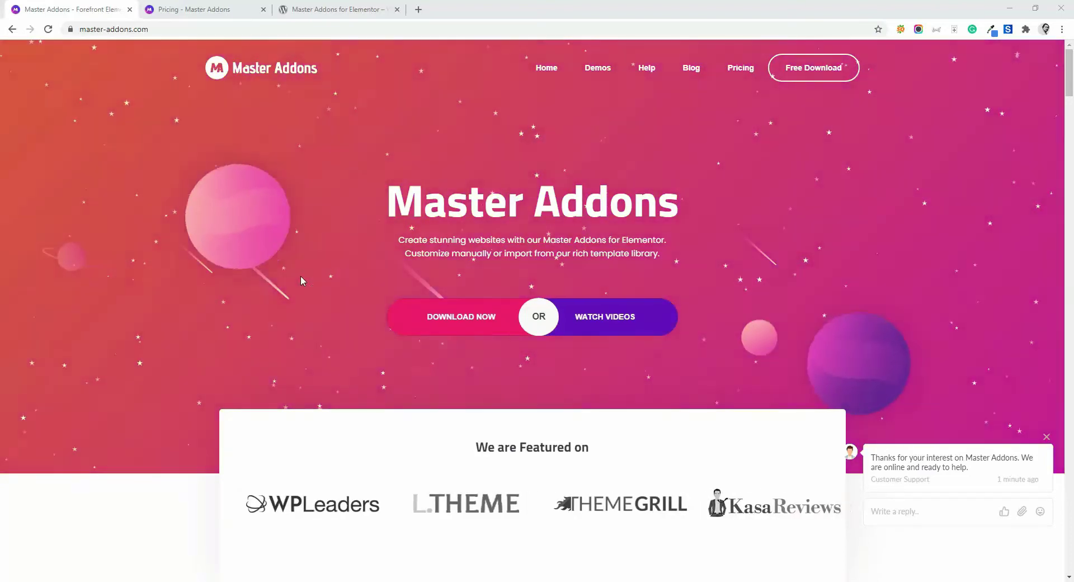
Scroll through the widget showcase on the Master Addons homepage.
scroll(256, 309, down, 4)
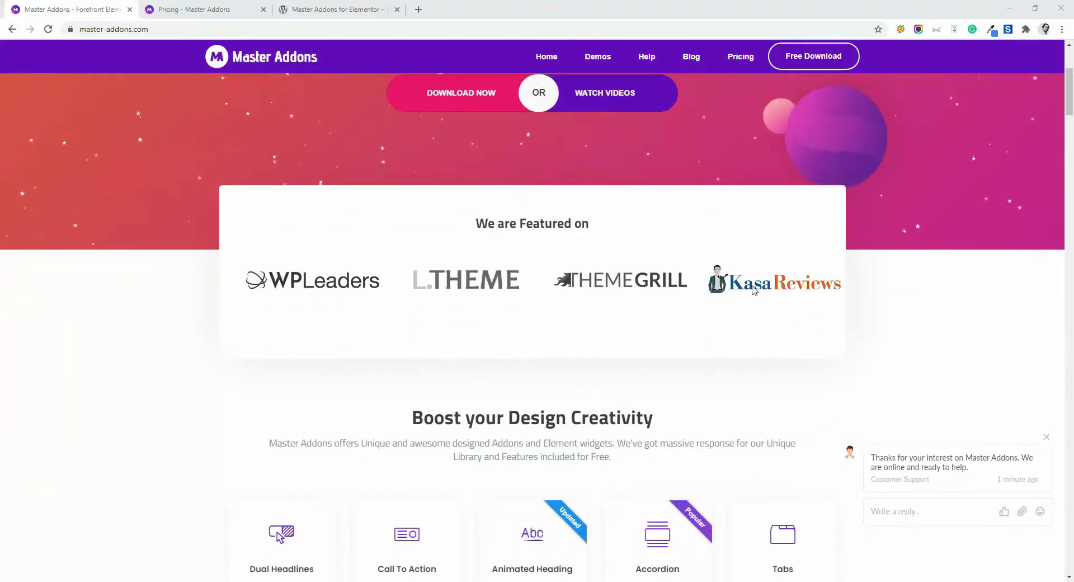
scroll(541, 313, down, 4)
scroll(540, 315, down, 4)
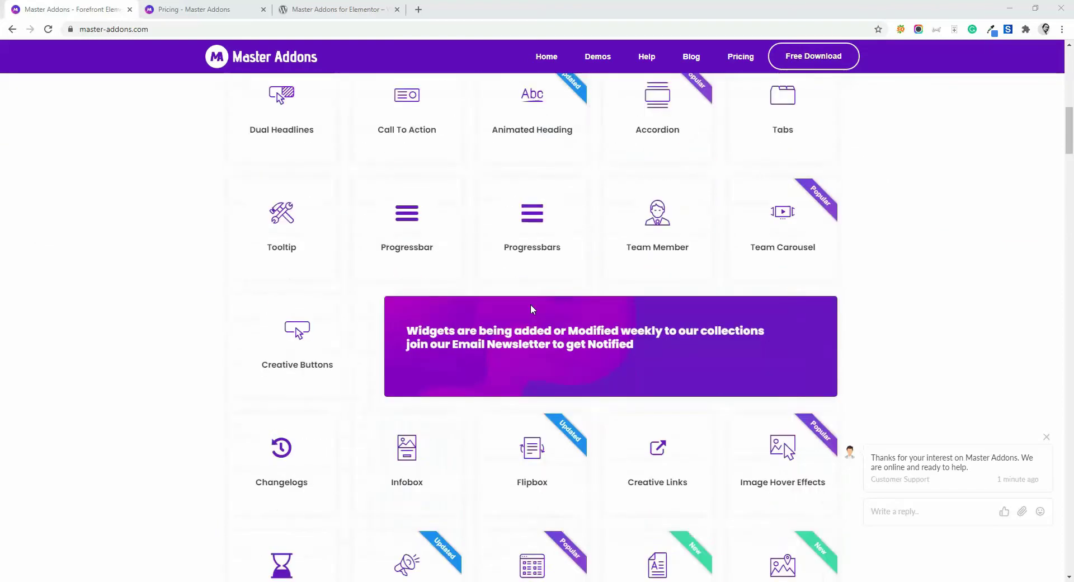
scroll(532, 305, down, 1)
scroll(654, 224, down, 4)
scroll(480, 328, down, 1)
scroll(480, 327, down, 8)
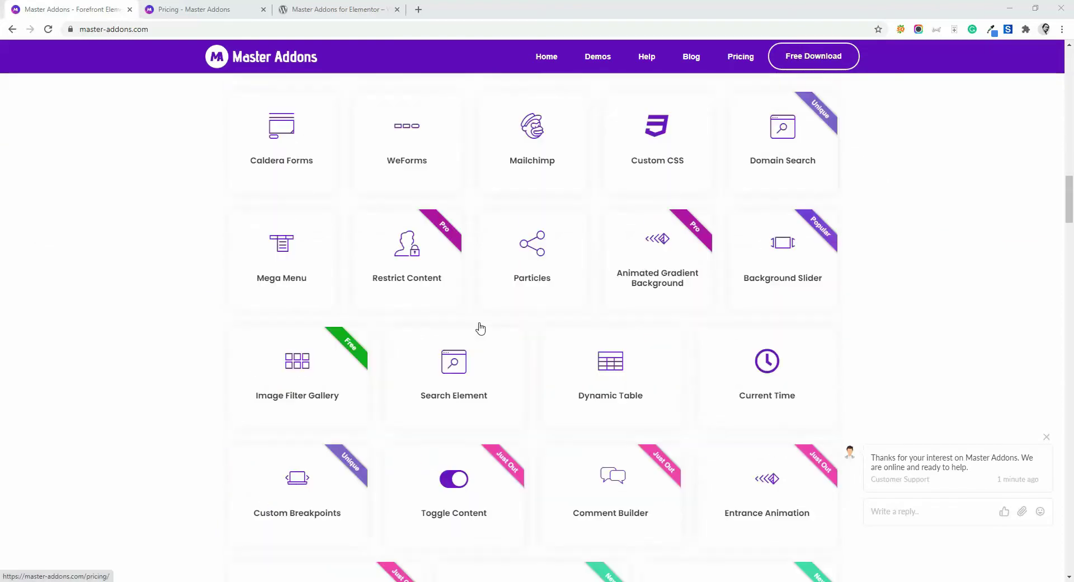
scroll(710, 312, down, 3)
scroll(706, 318, down, 5)
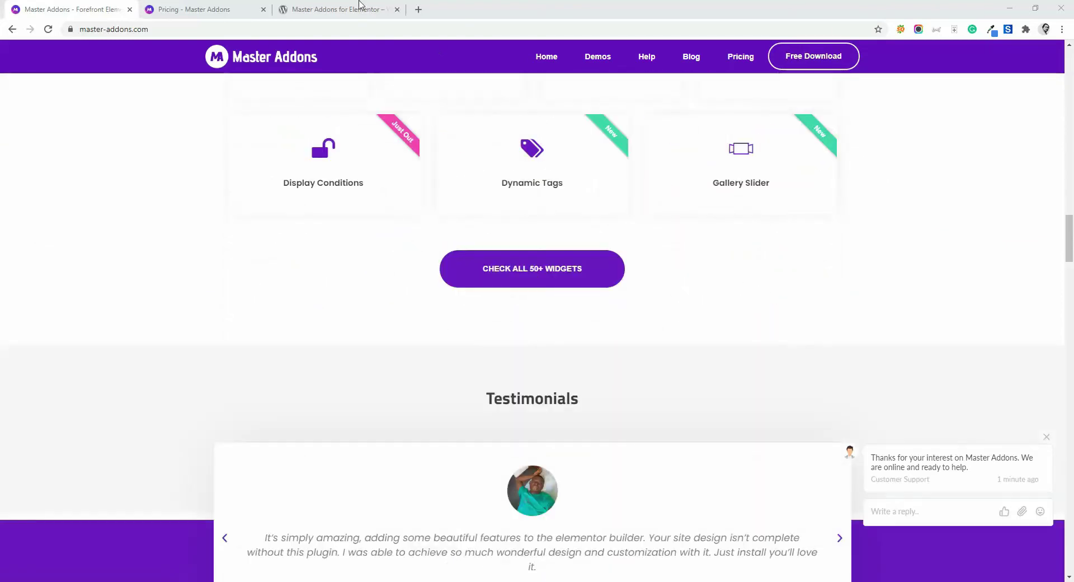
Browse the Master Addons plugin listing on WordPress.org.
key(ctrl+3)
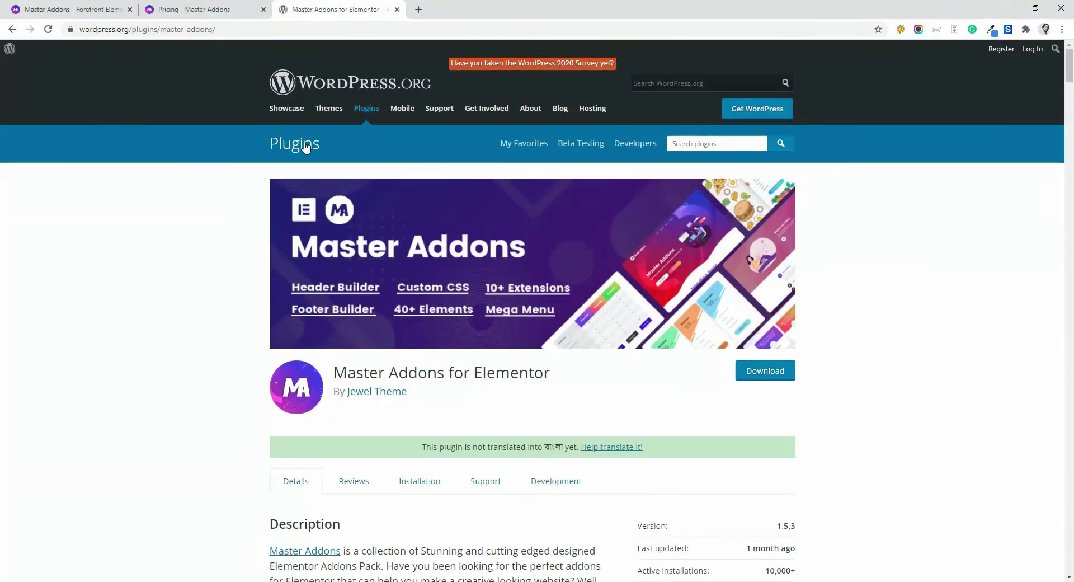
scroll(600, 295, down, 5)
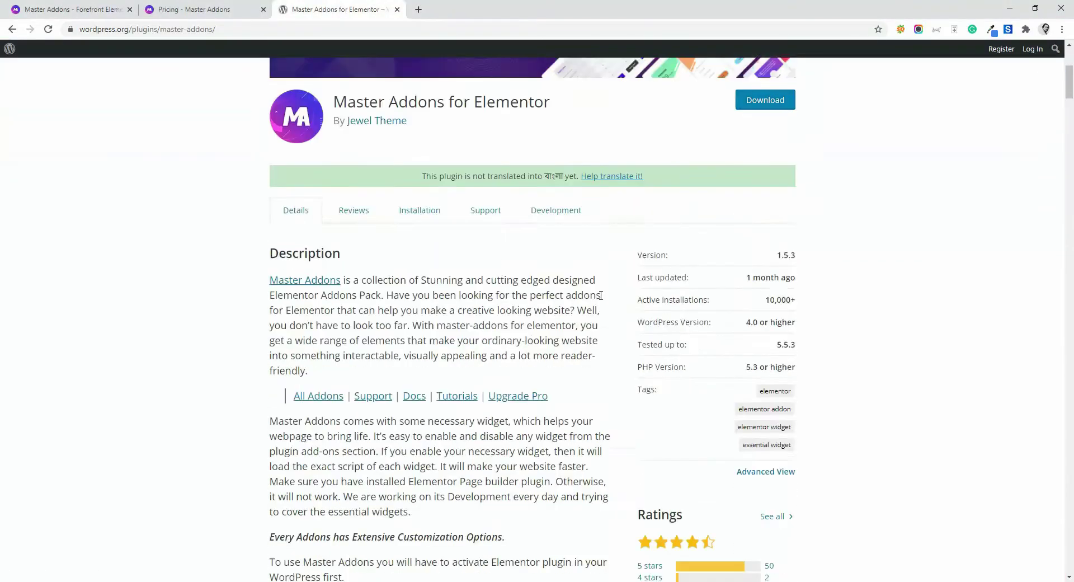
scroll(729, 208, down, 4)
scroll(729, 208, down, 2)
Look over the Master Addons yearly pricing plans.
click(191, 4)
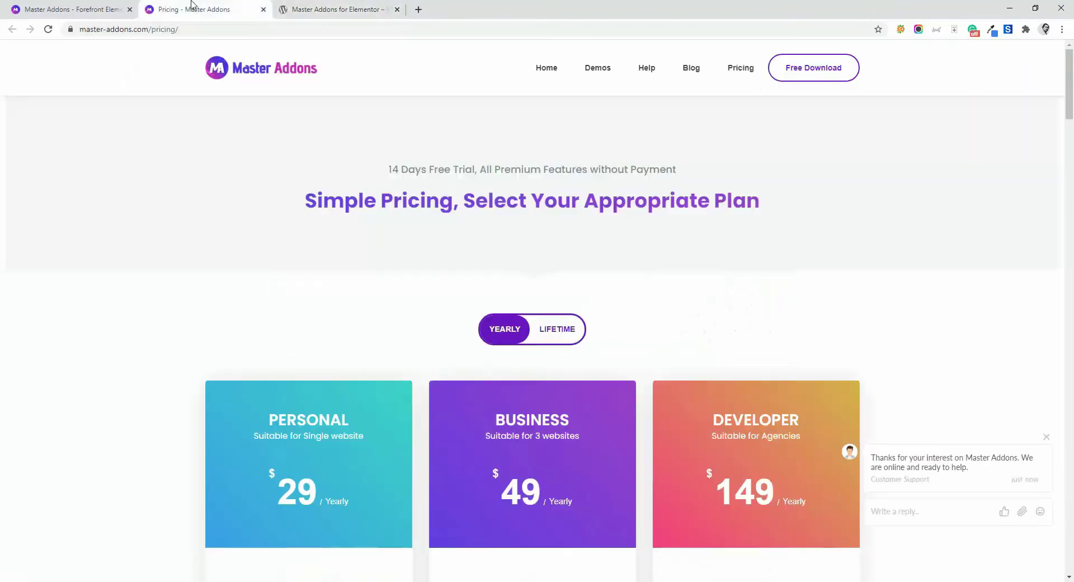
scroll(431, 191, down, 4)
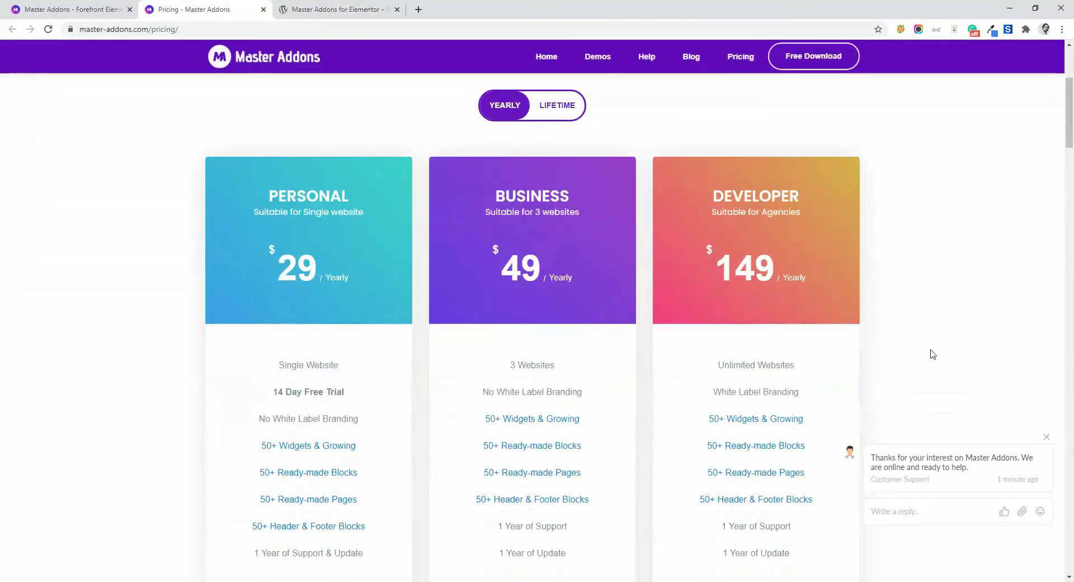
scroll(543, 265, down, 2)
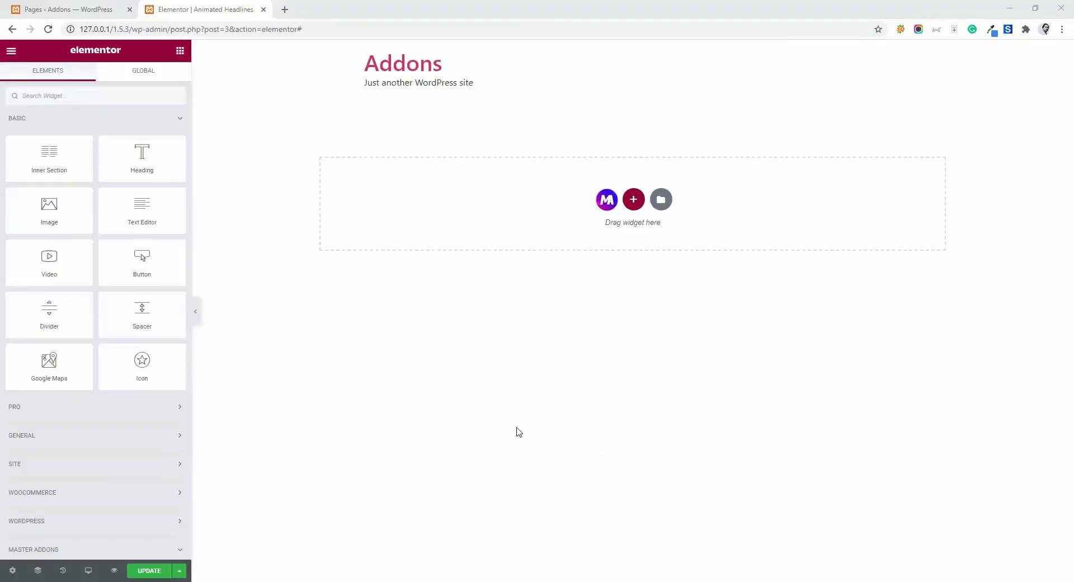
Scroll the elements panel to MASTER ADDONS and drag out MA Call to Action.
scroll(132, 421, down, 6)
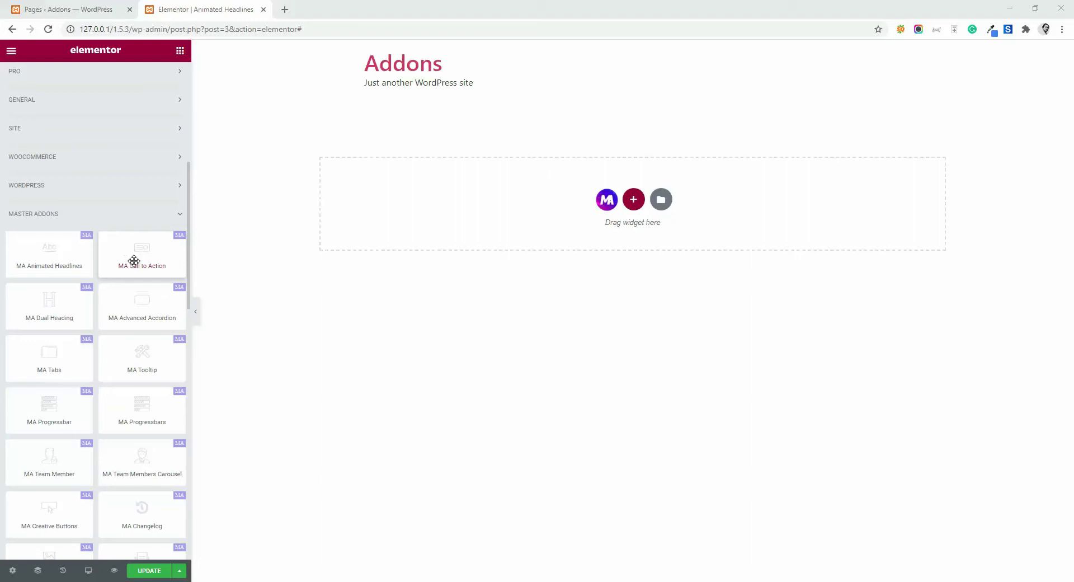
drag(134, 261, 413, 253)
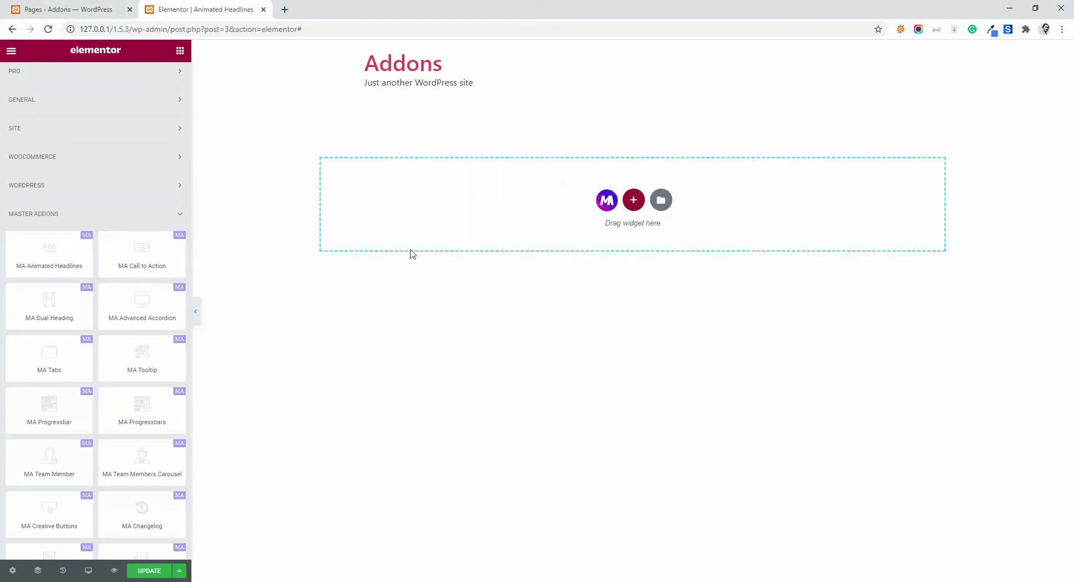
Drop the MA Call to Action widget into the empty 'Drag widget here' section.
drag(412, 254, 411, 254)
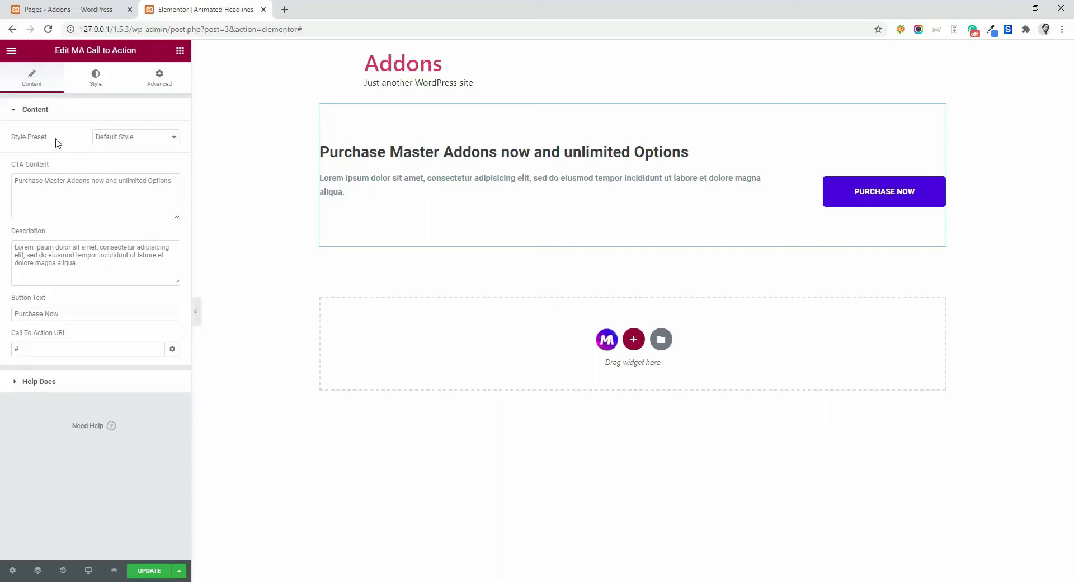
Try the Center Style, Quote Style and Quote Style 2 presets, then apply Left Icon.
click(110, 140)
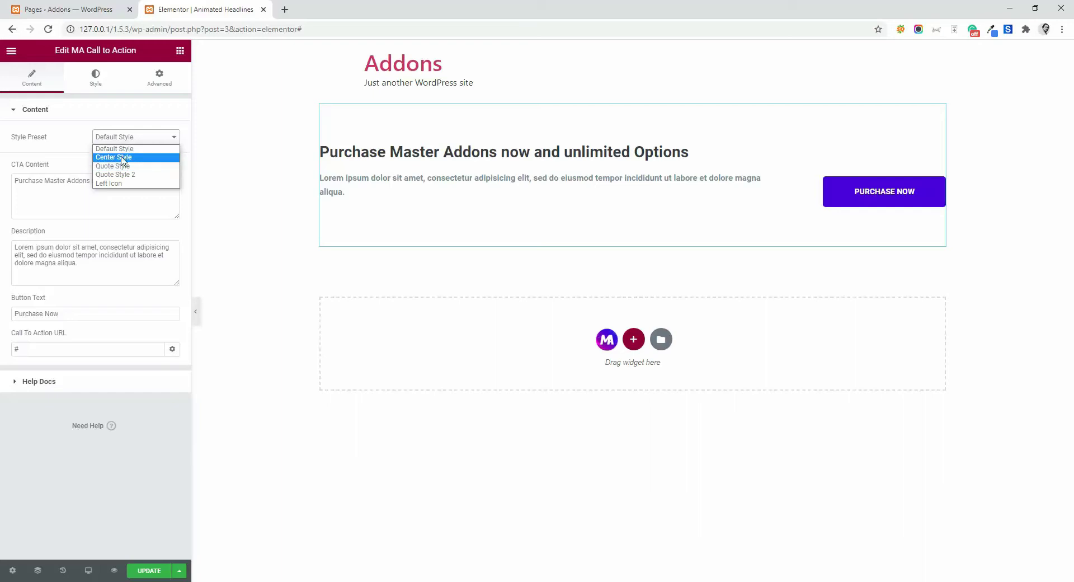
click(122, 158)
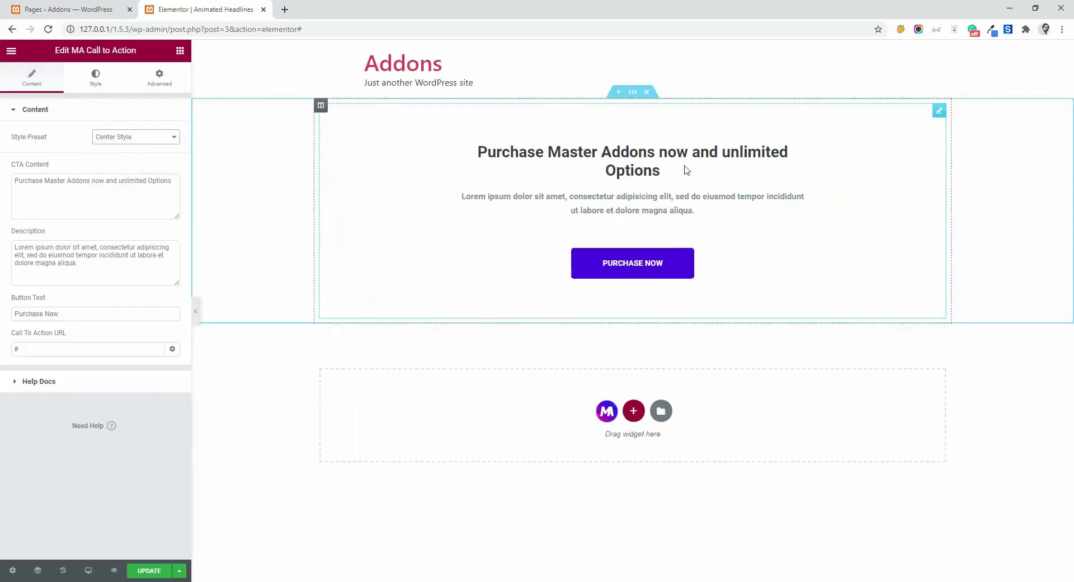
click(143, 138)
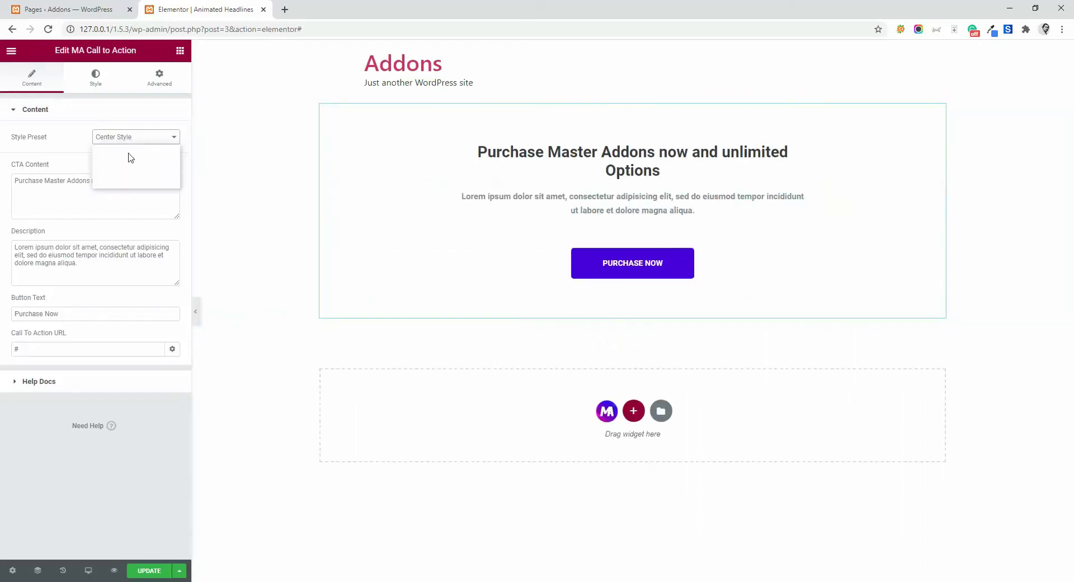
click(112, 166)
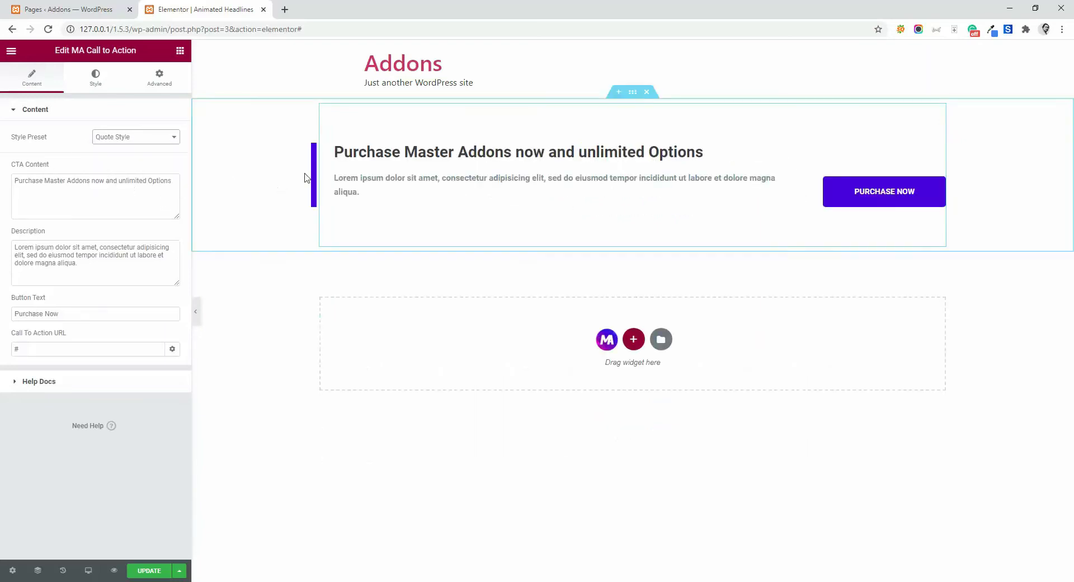
mouse_move(315, 172)
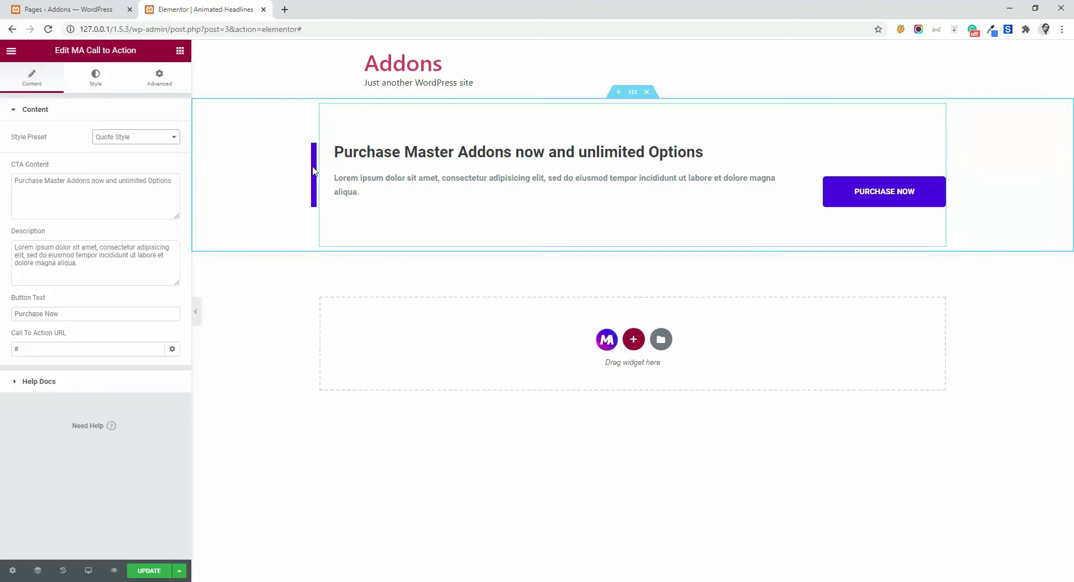
click(128, 137)
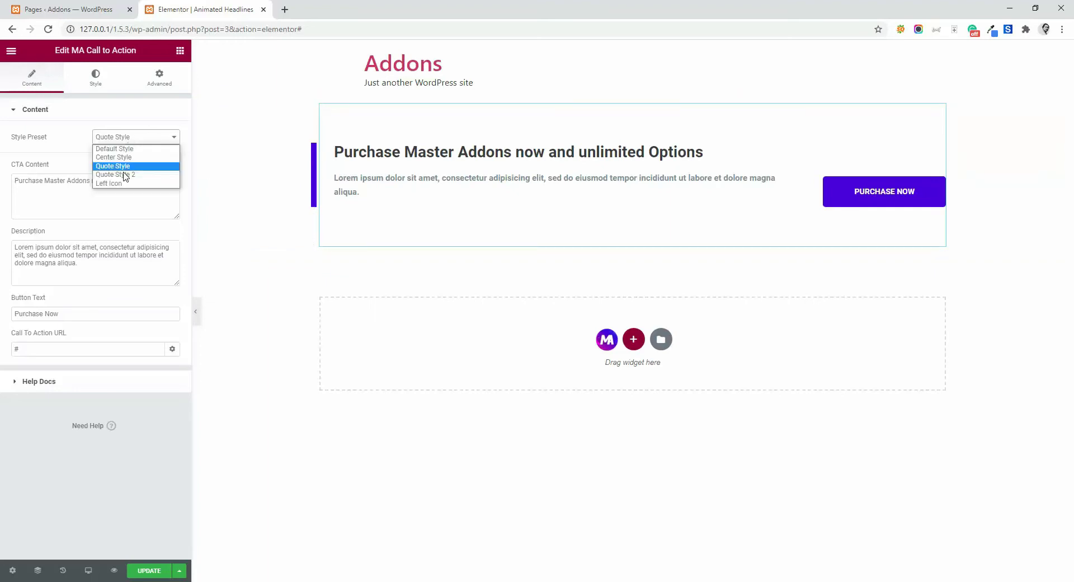
click(119, 175)
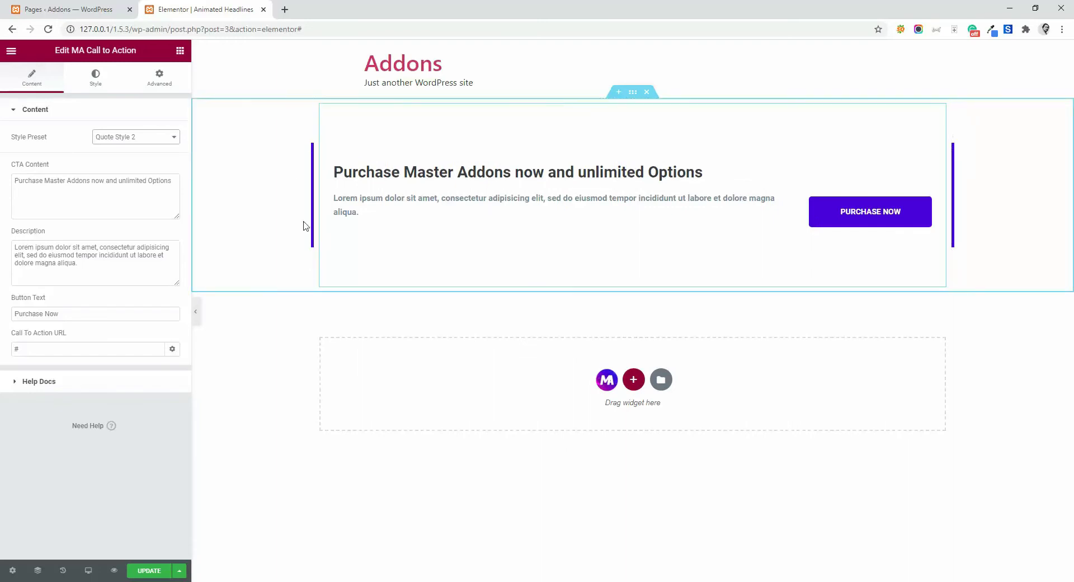
mouse_move(554, 193)
click(129, 139)
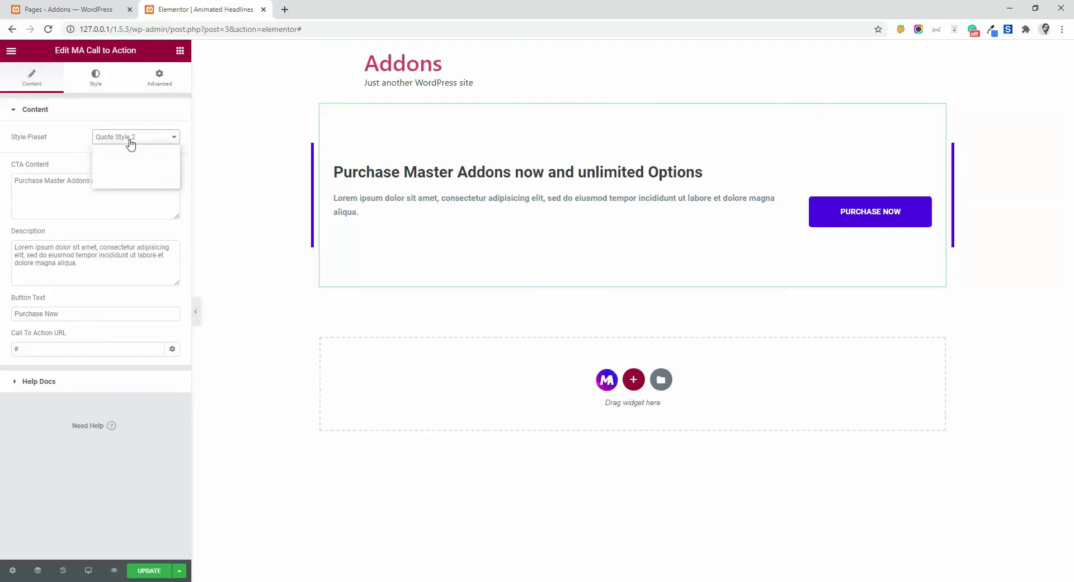
click(117, 184)
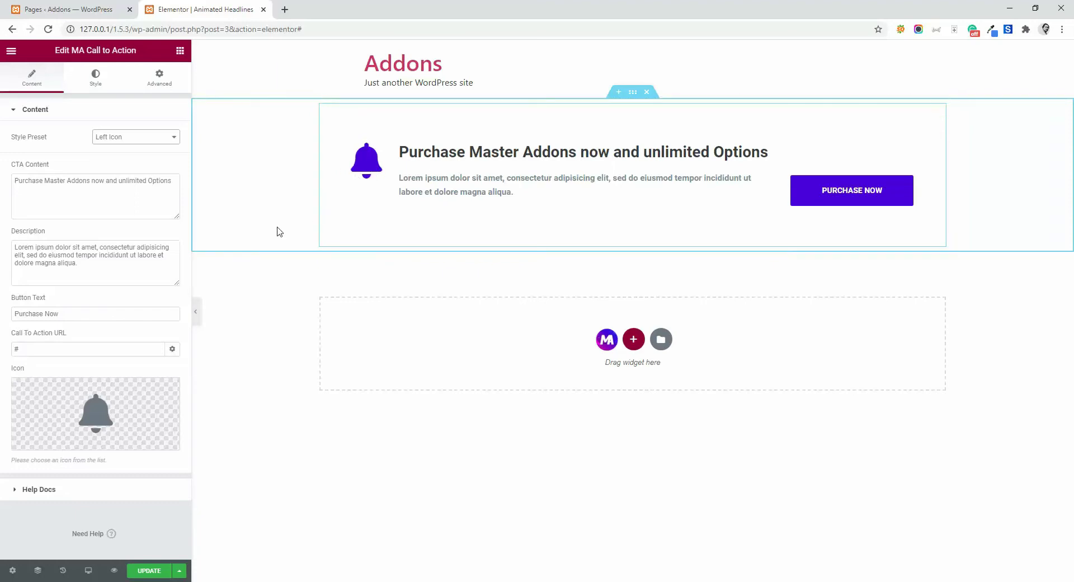
Keep Left Icon; review heading, description, button text, URL and link options.
click(118, 140)
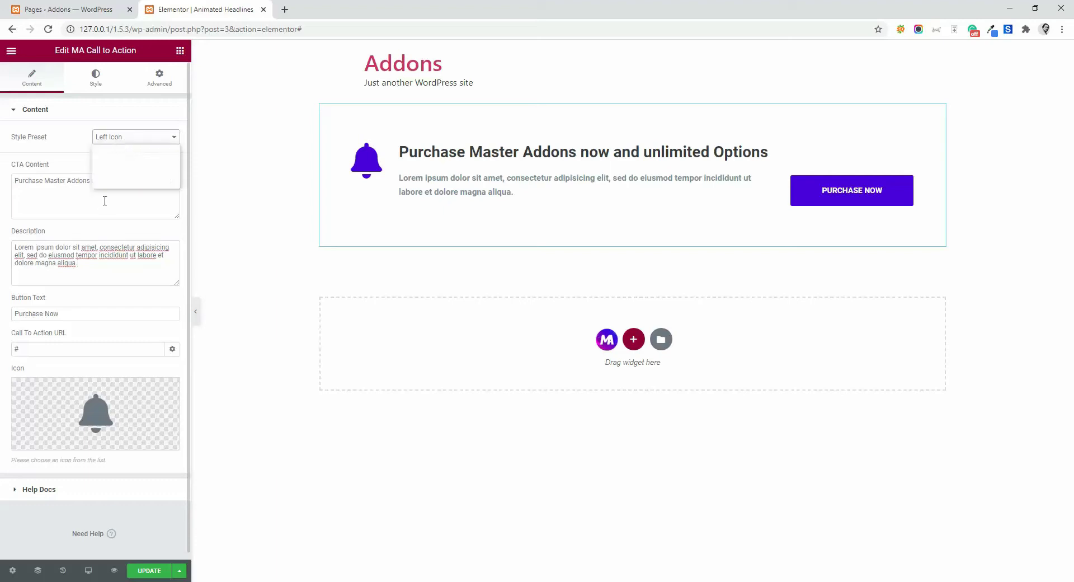
click(92, 208)
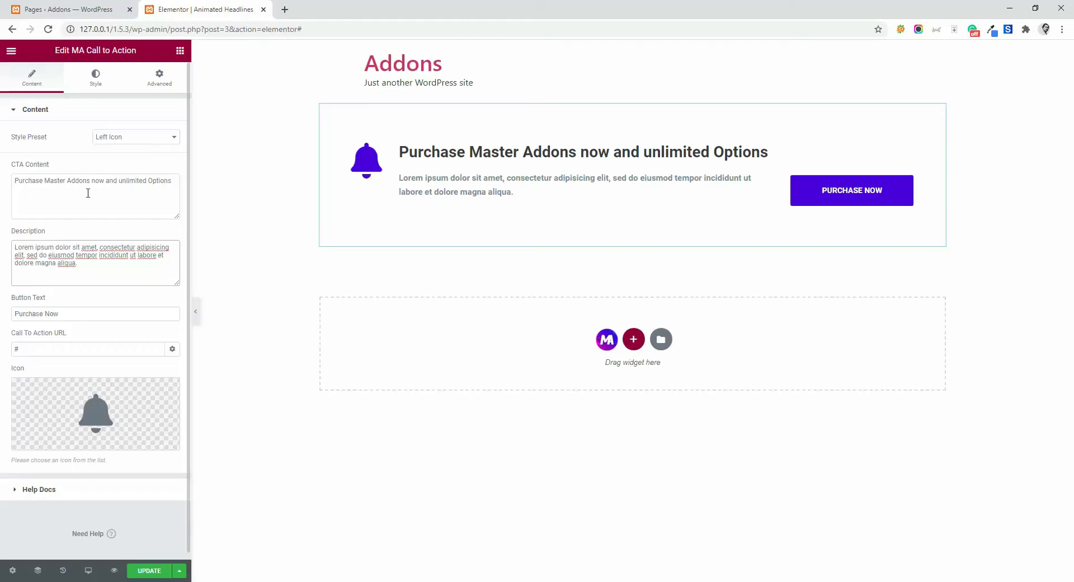
click(89, 181)
click(83, 265)
click(81, 317)
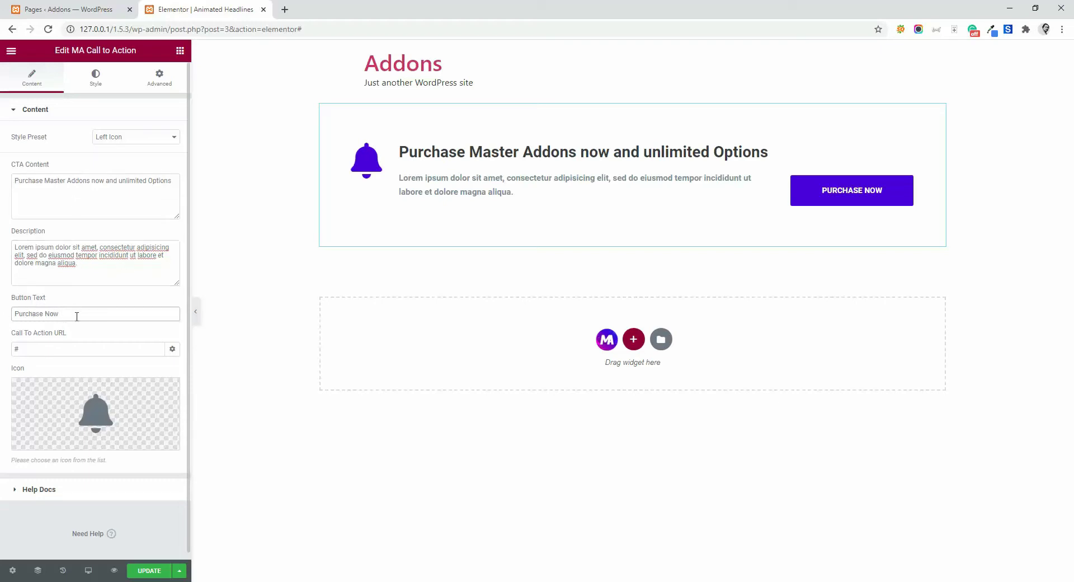
click(47, 353)
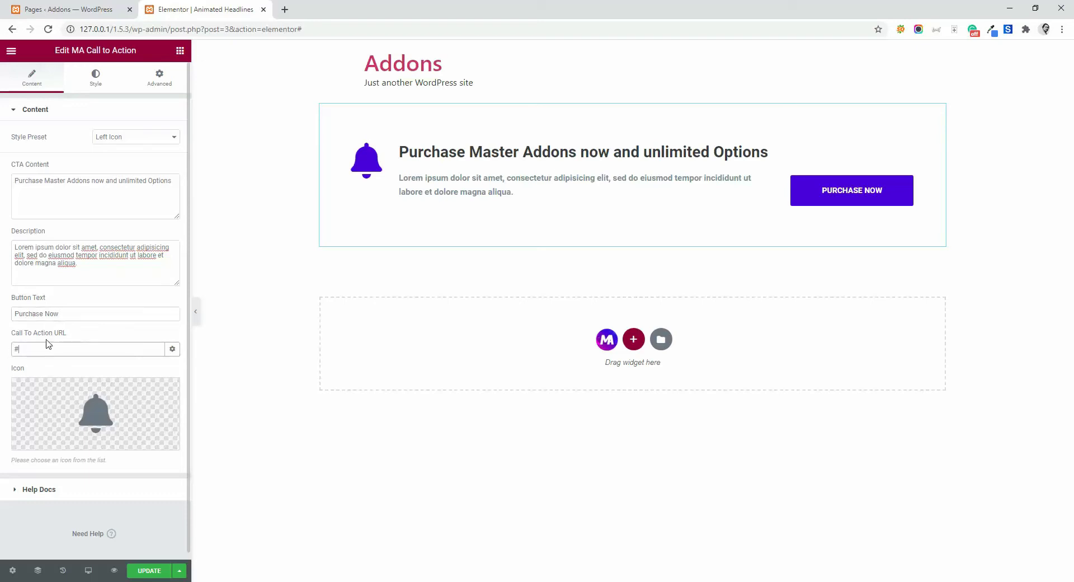
click(171, 349)
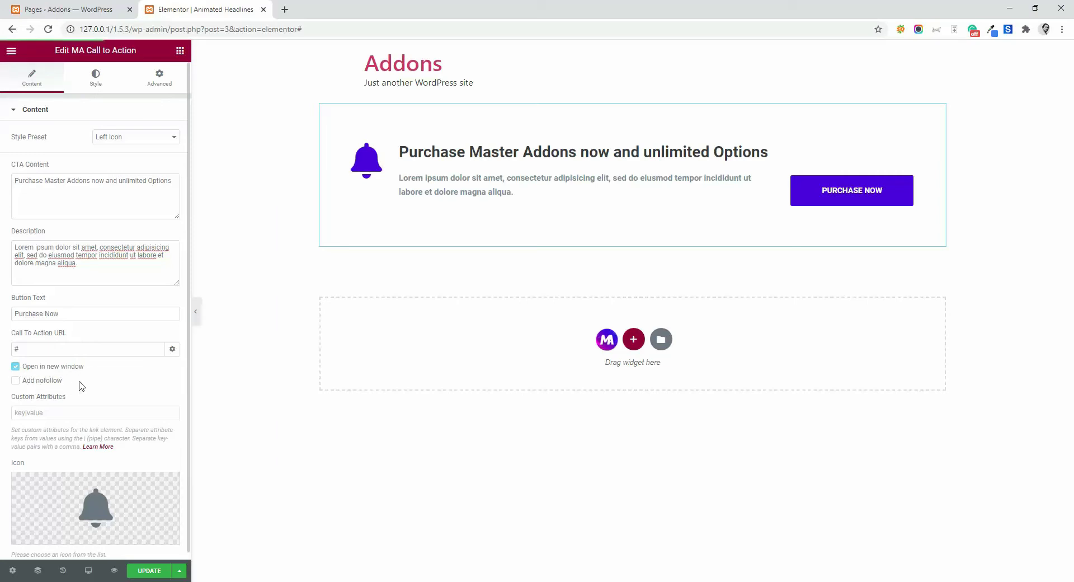
click(172, 349)
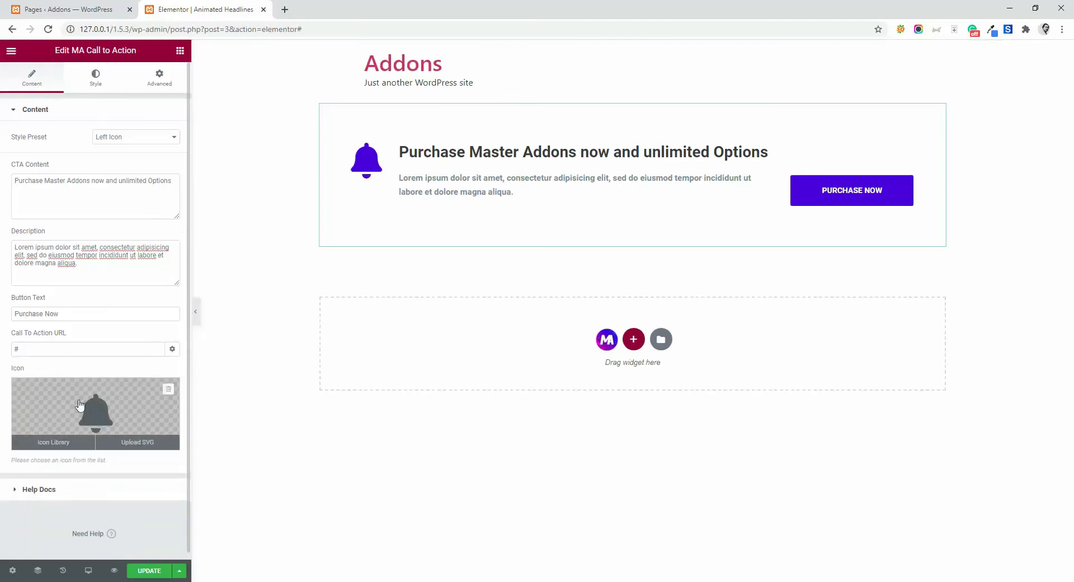
Replace the bell with the double-angle arrow (>>) icon from the Icon Library.
click(127, 412)
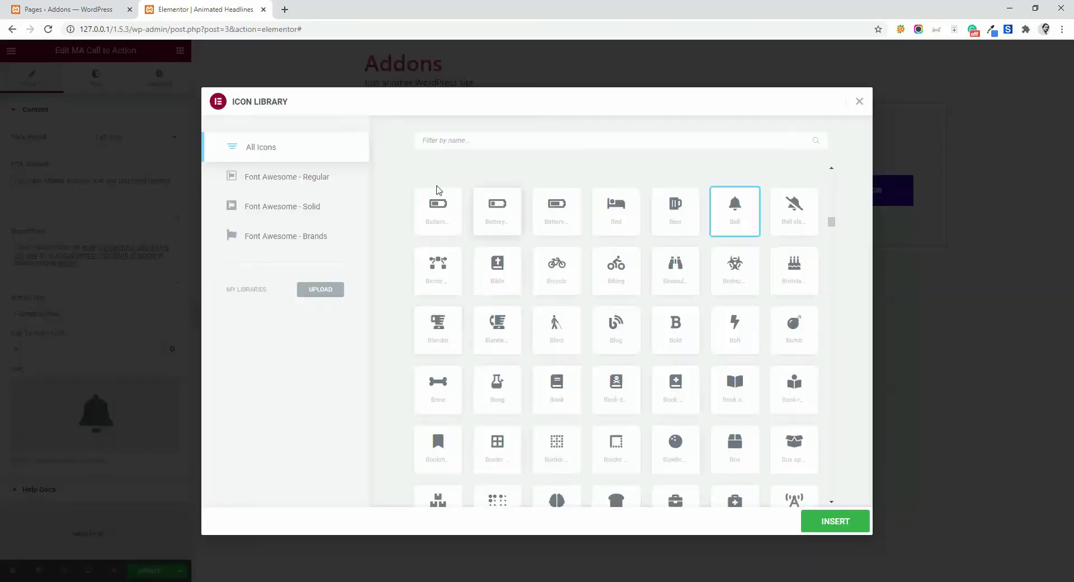
scroll(570, 285, down, 5)
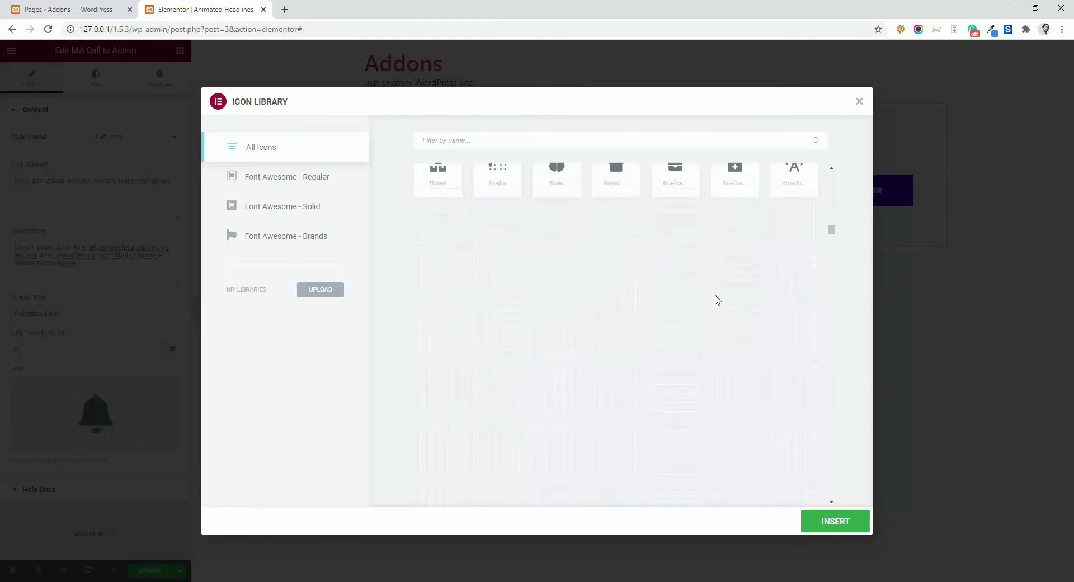
scroll(728, 300, up, 3)
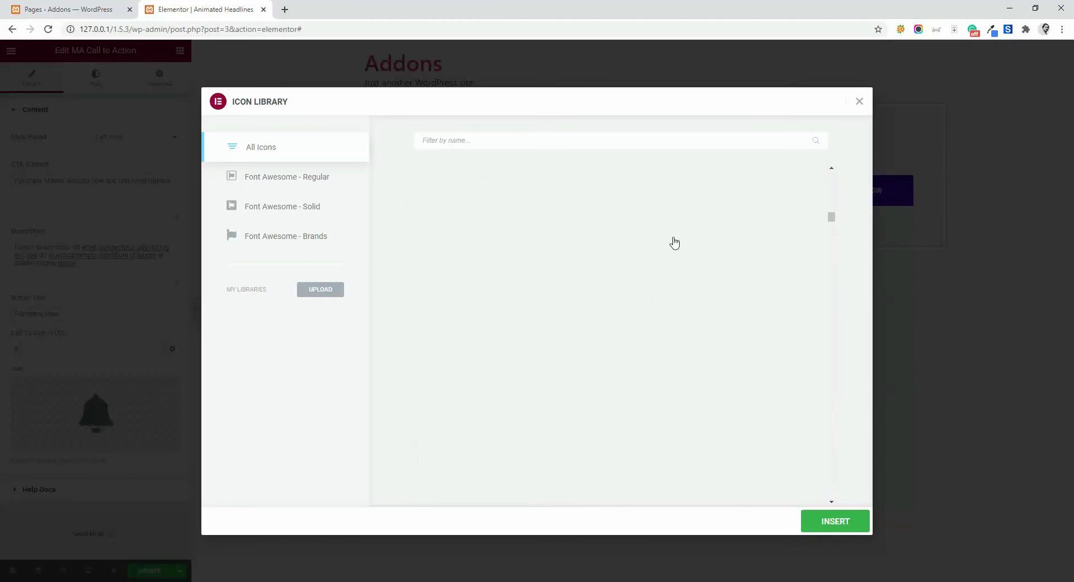
scroll(712, 327, up, 5)
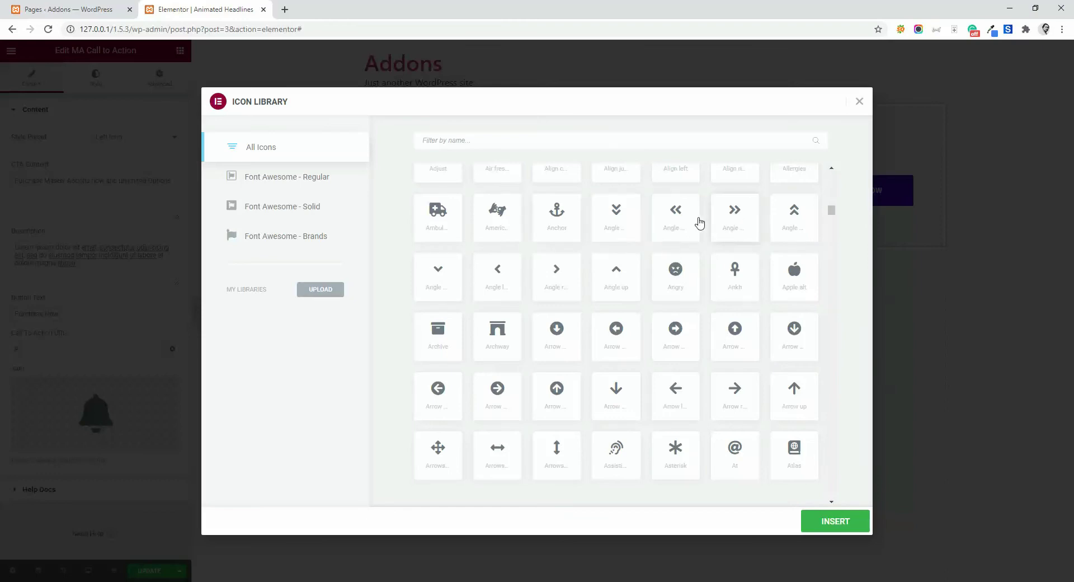
click(735, 221)
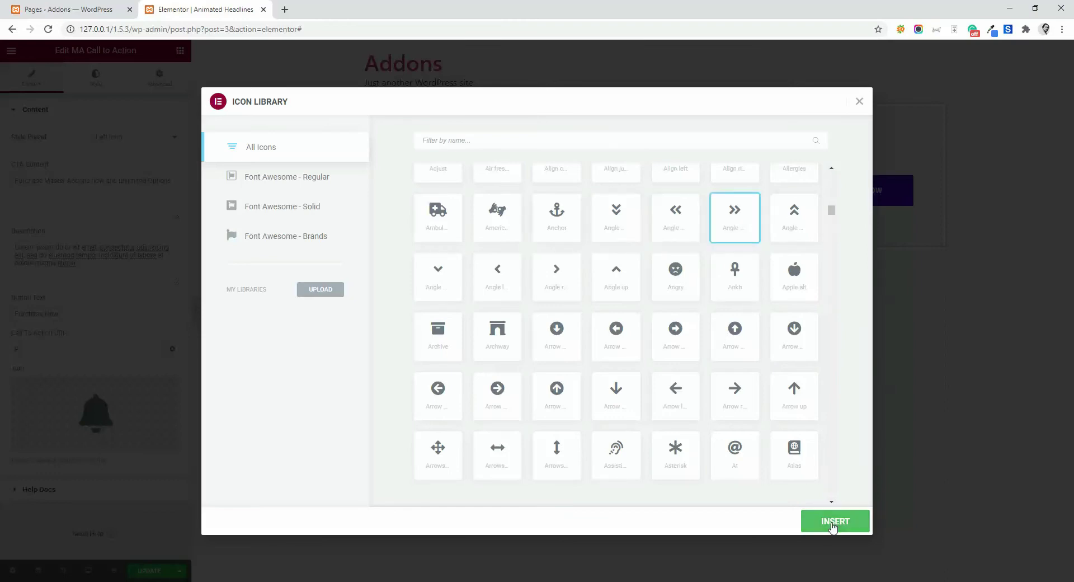
click(832, 523)
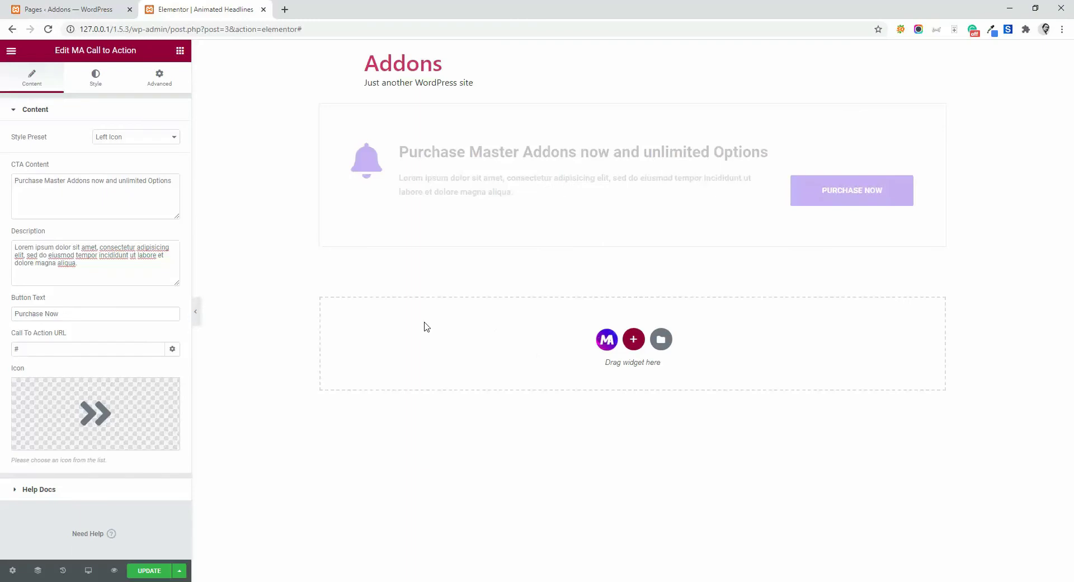
mouse_move(633, 175)
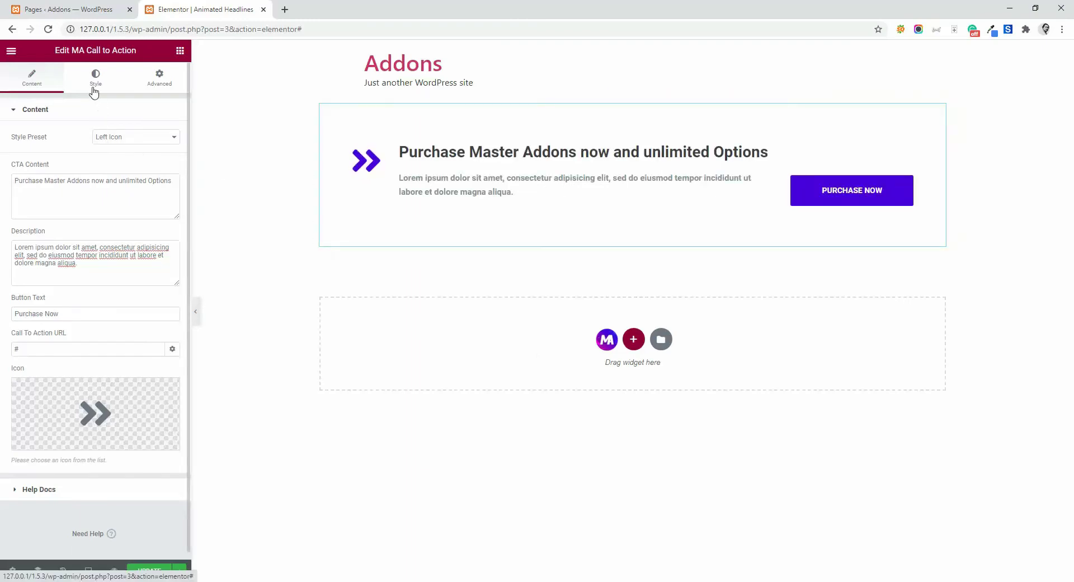
Give the call to action a classic muted-pink background colour.
click(95, 77)
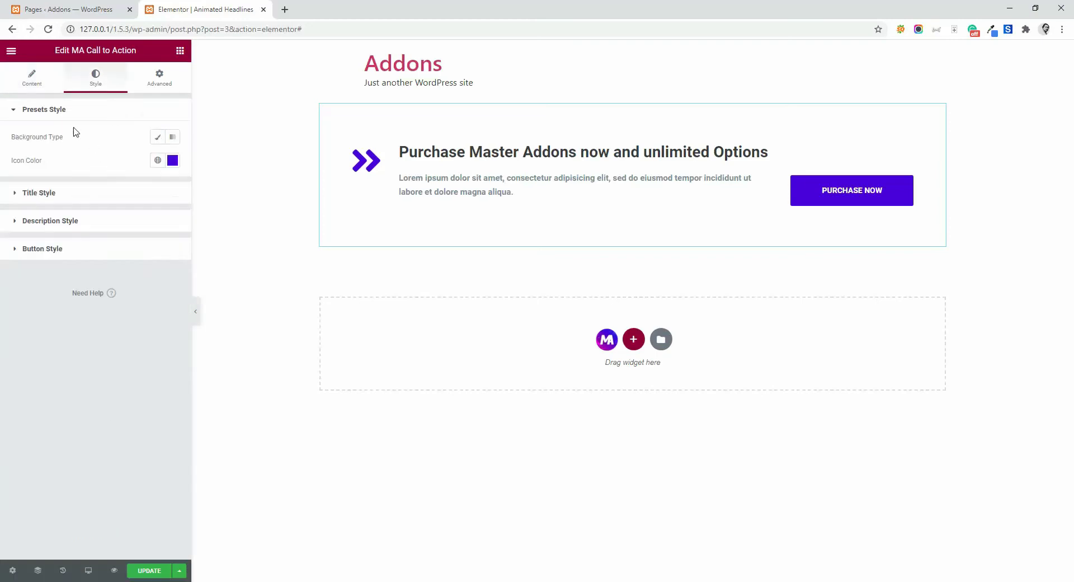
click(157, 137)
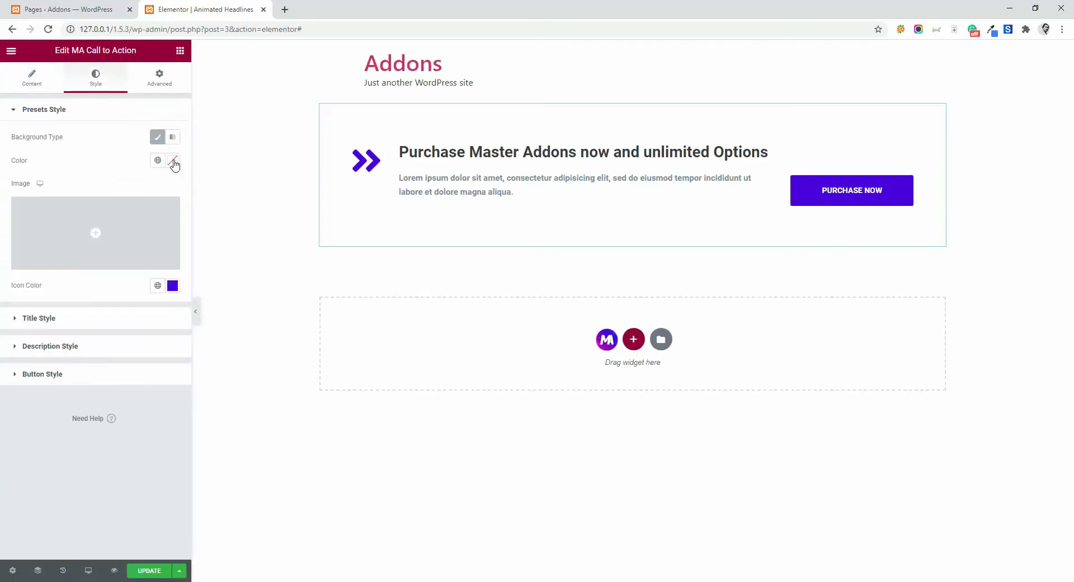
click(173, 162)
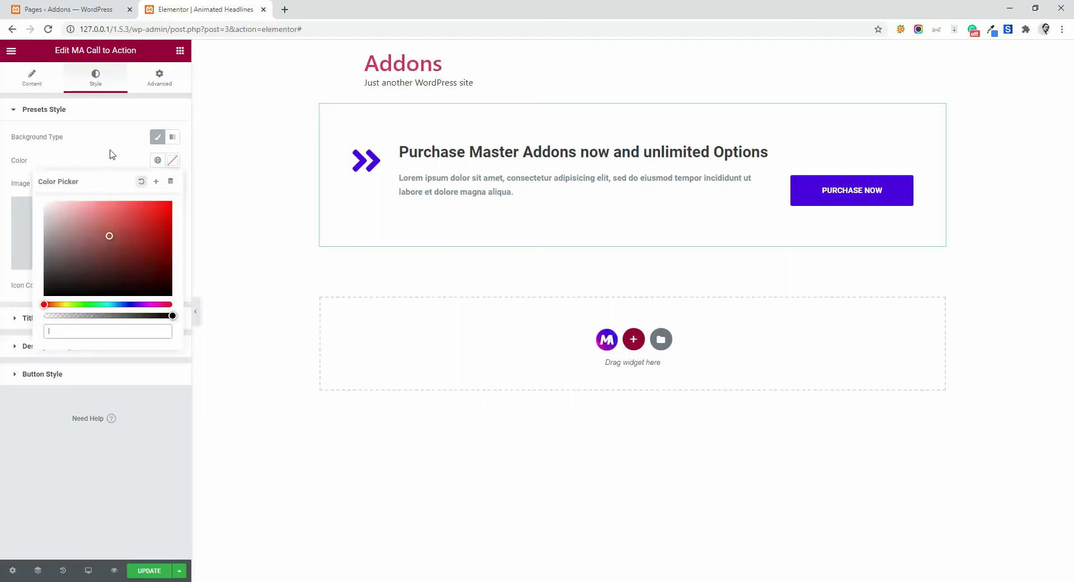
click(173, 162)
click(96, 217)
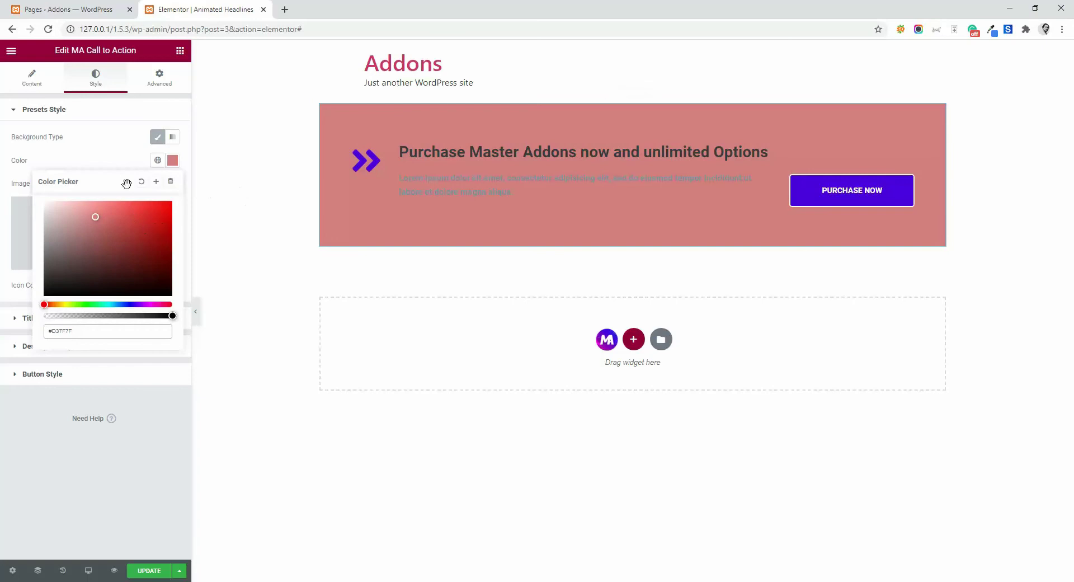
click(124, 153)
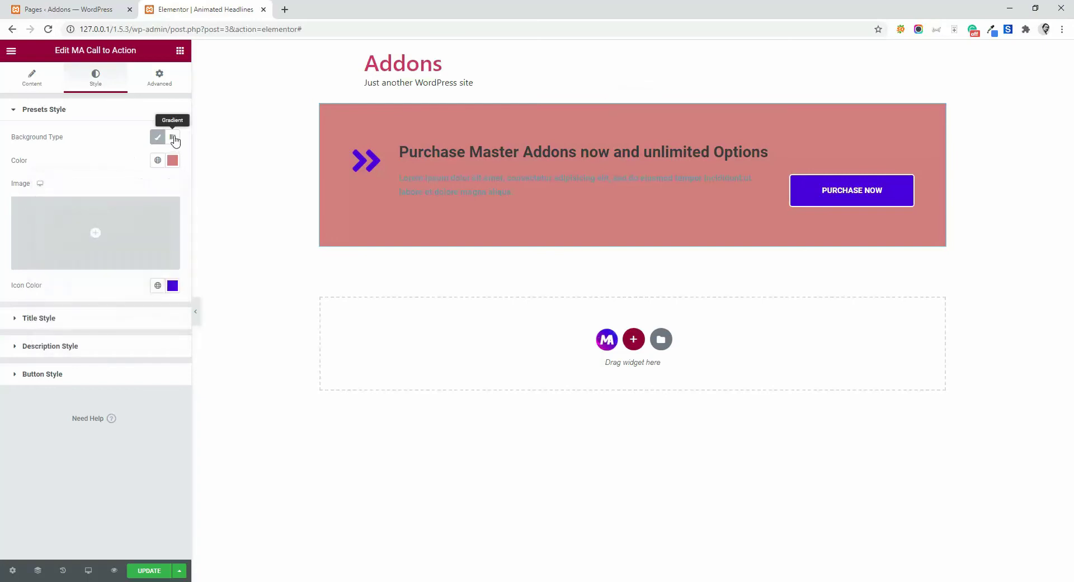
Change the background to a gradient from #D37F7F to bright pink.
click(174, 138)
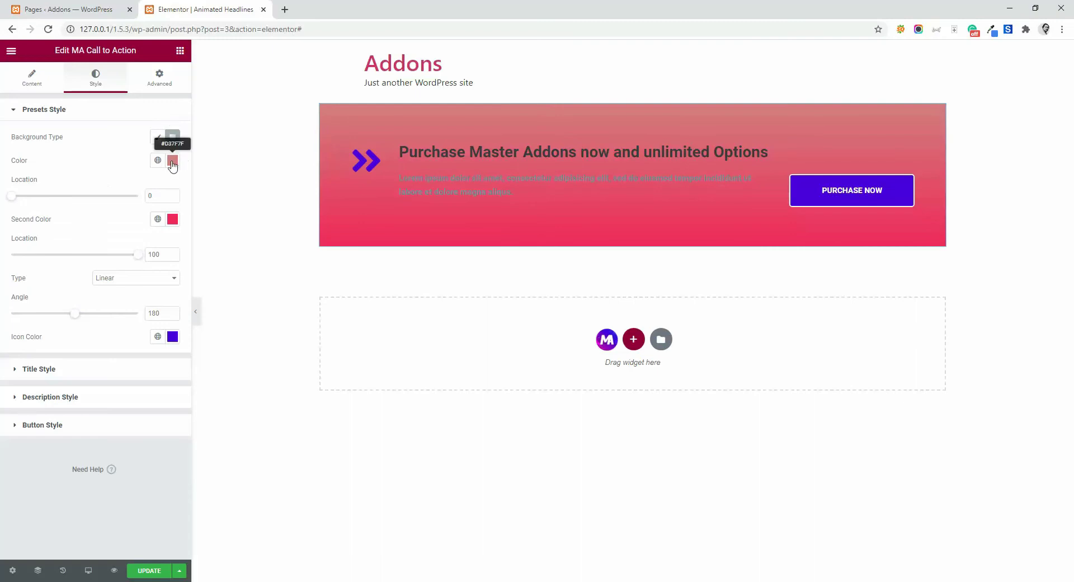
click(173, 160)
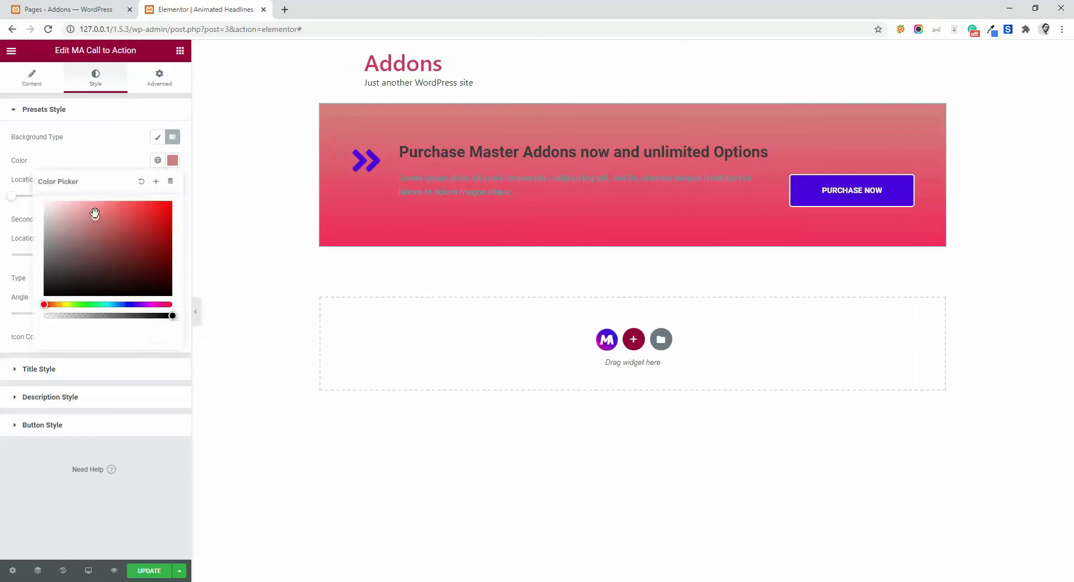
click(69, 158)
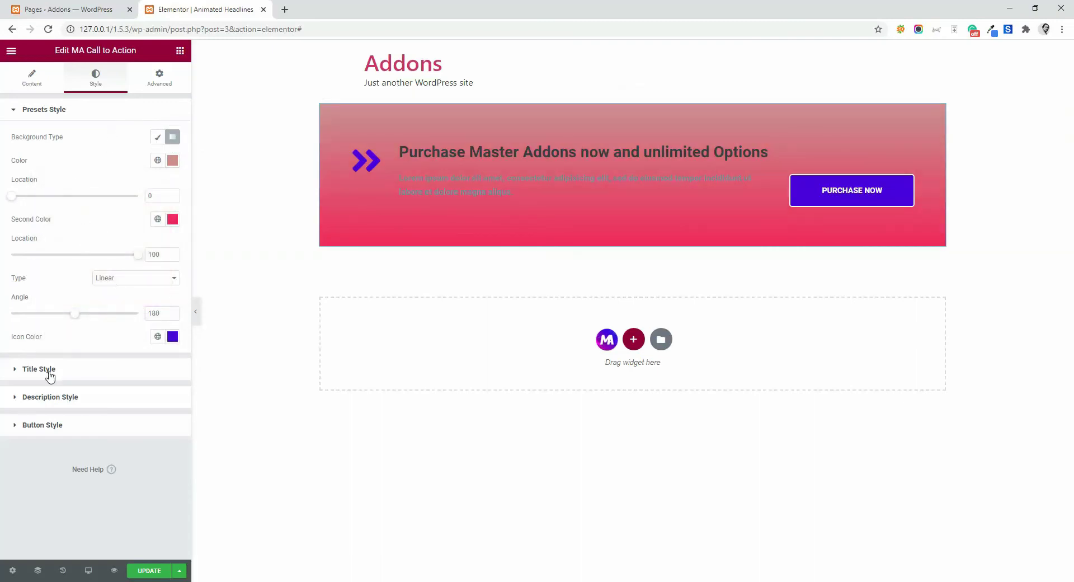
click(37, 83)
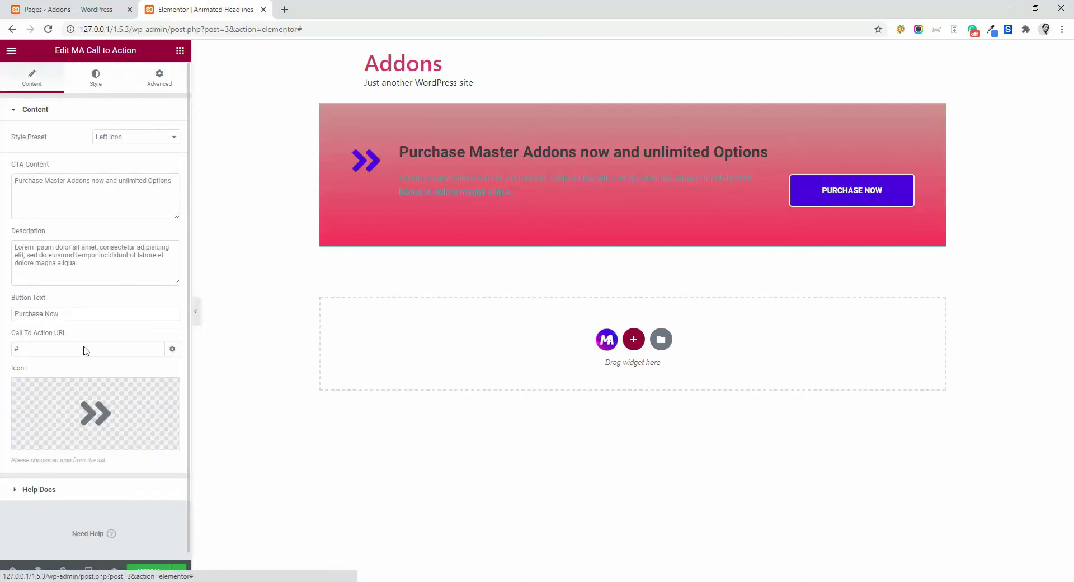
Make the call-to-action title text white.
click(62, 369)
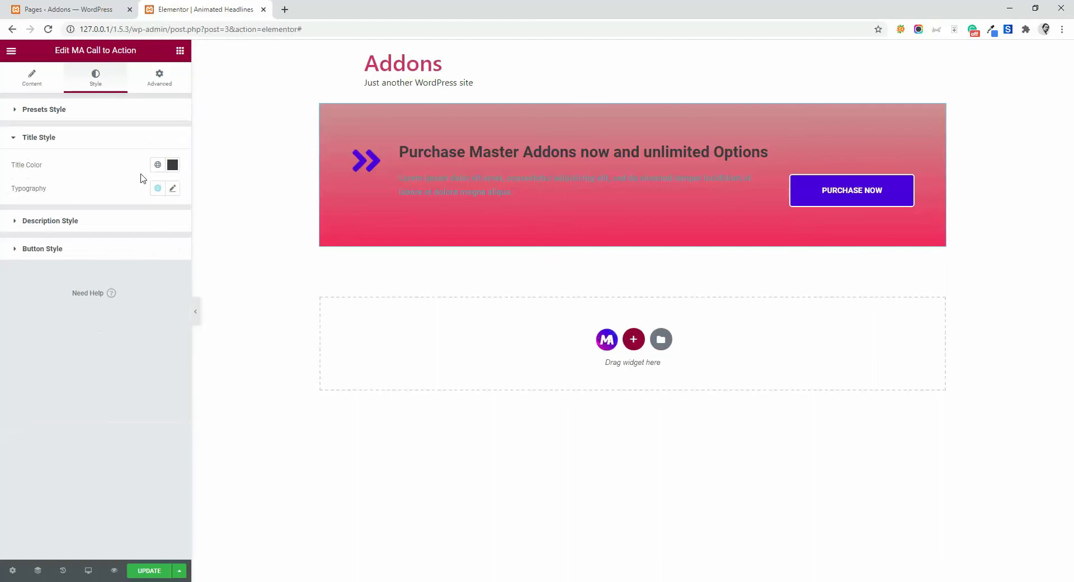
click(173, 164)
drag(77, 239, 9, 192)
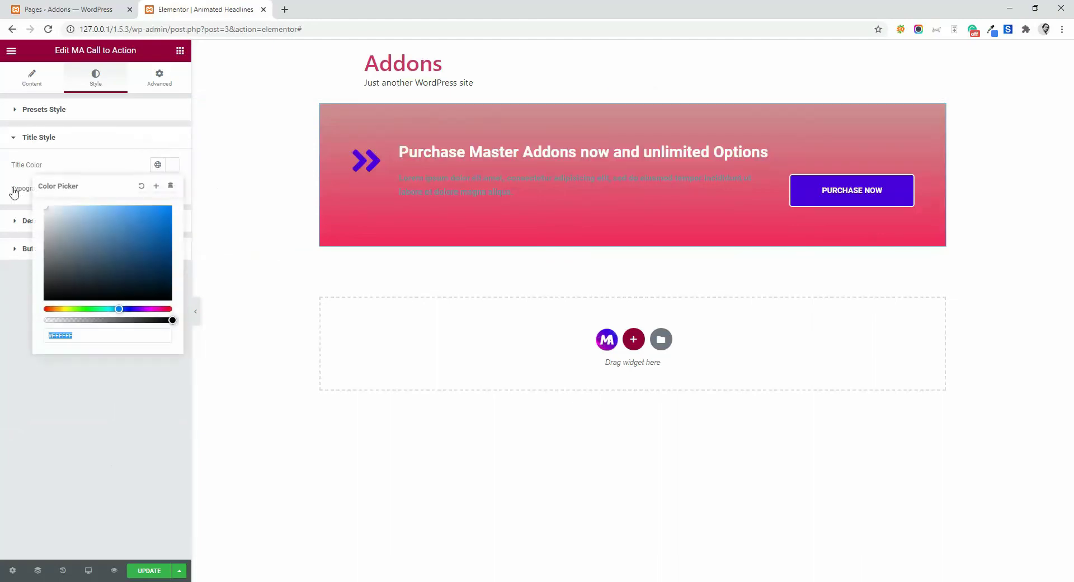
click(95, 408)
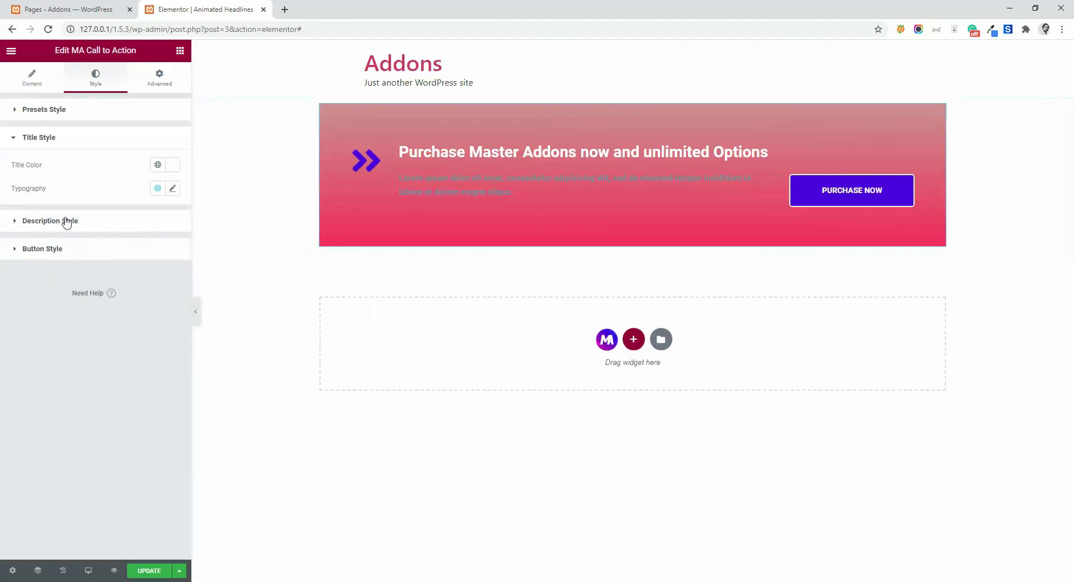
Make the description text white.
click(104, 224)
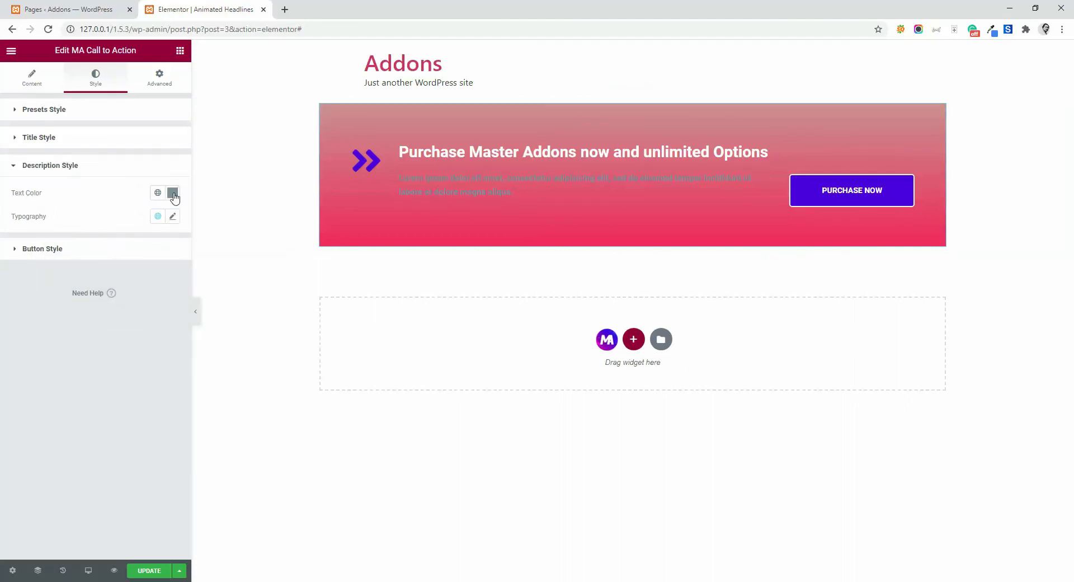
click(172, 192)
drag(53, 249, 21, 231)
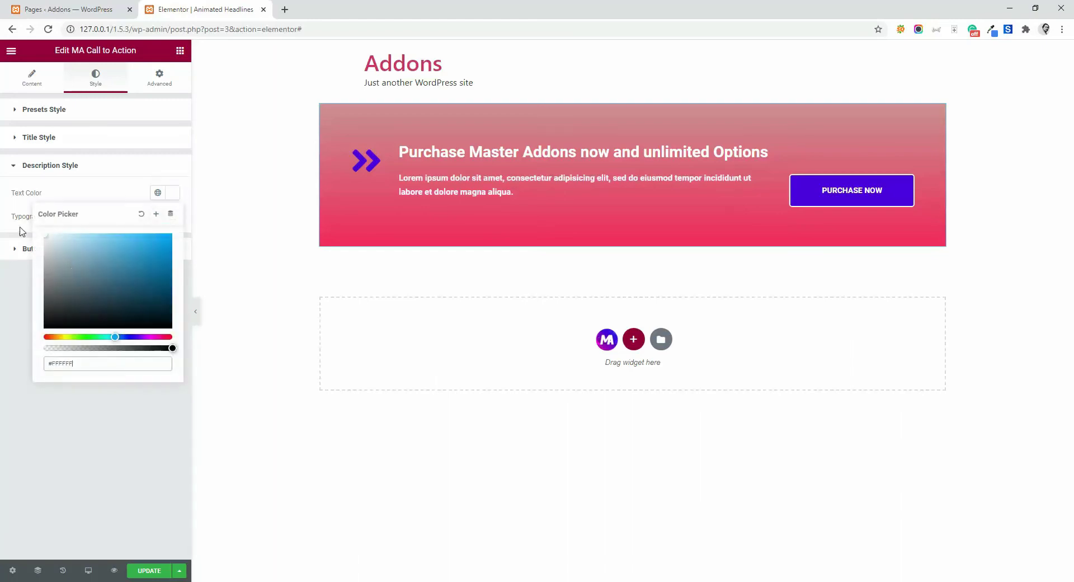
click(101, 448)
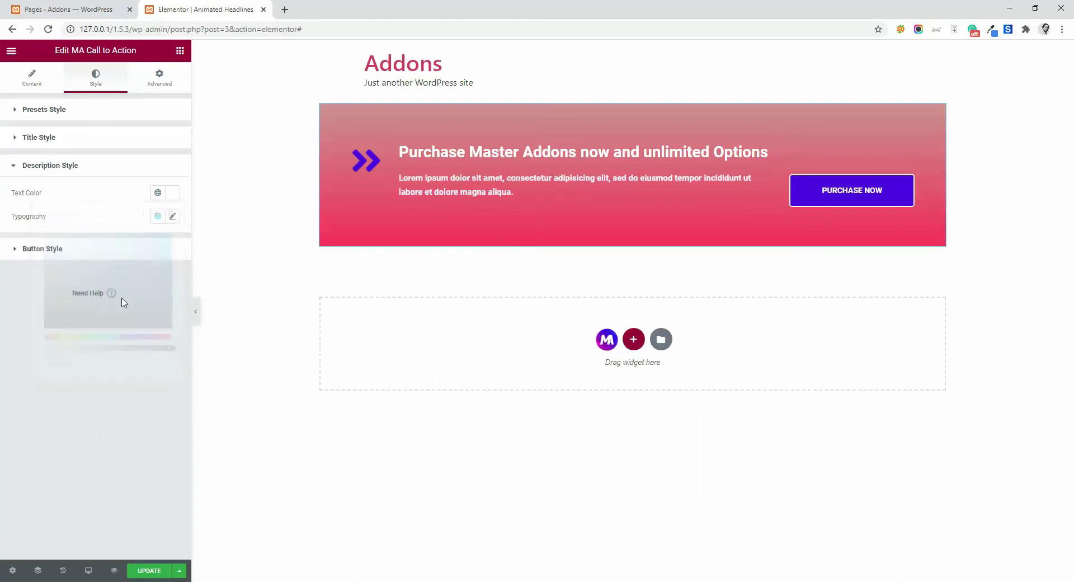
Set the button background to #FFFFFF and its text colour to #000000.
click(62, 247)
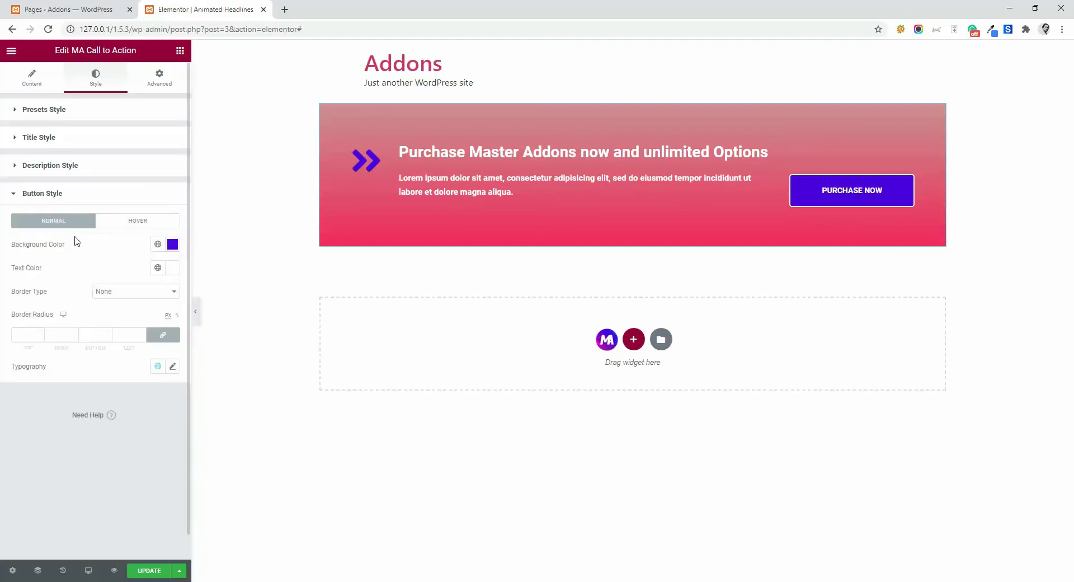
click(172, 244)
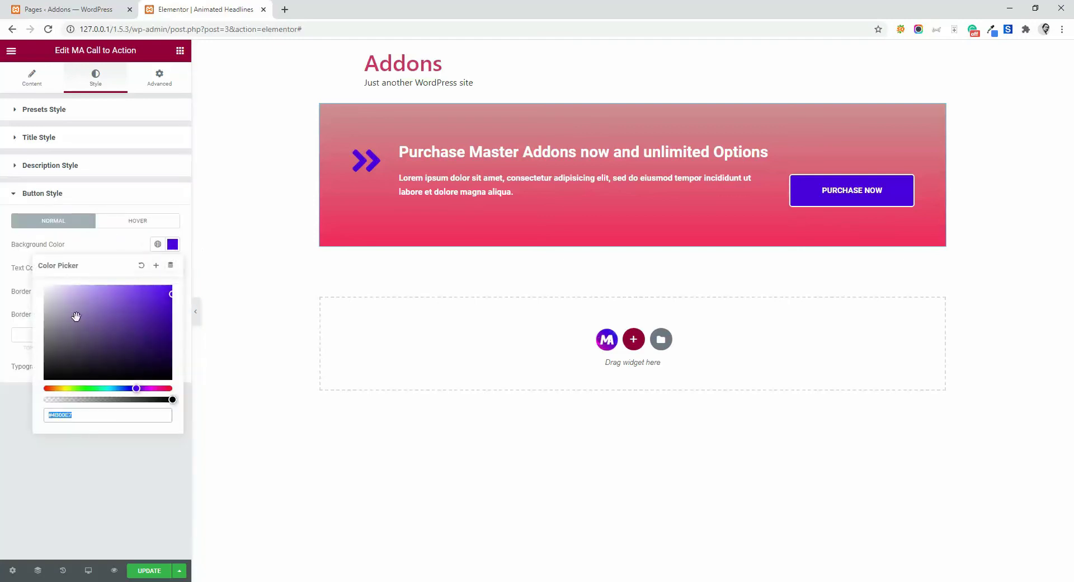
text(#FFFFFF)
click(131, 480)
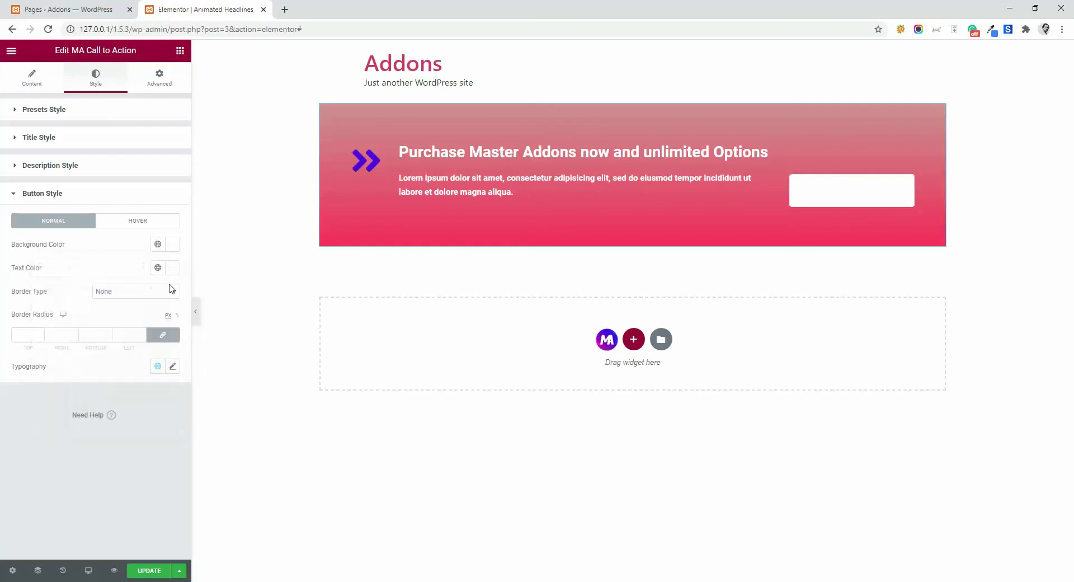
click(173, 267)
text(#000000)
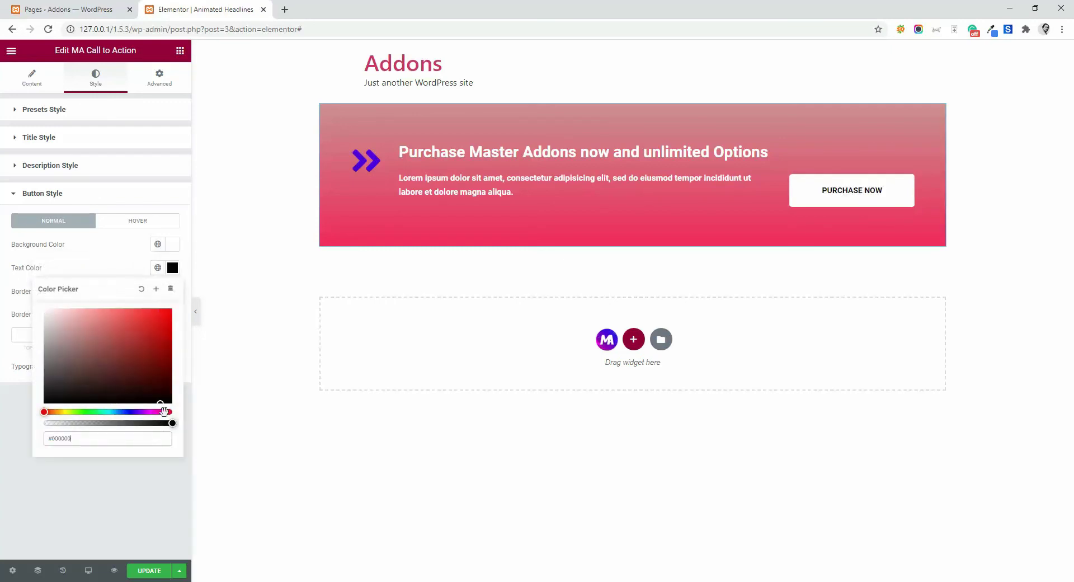
click(149, 484)
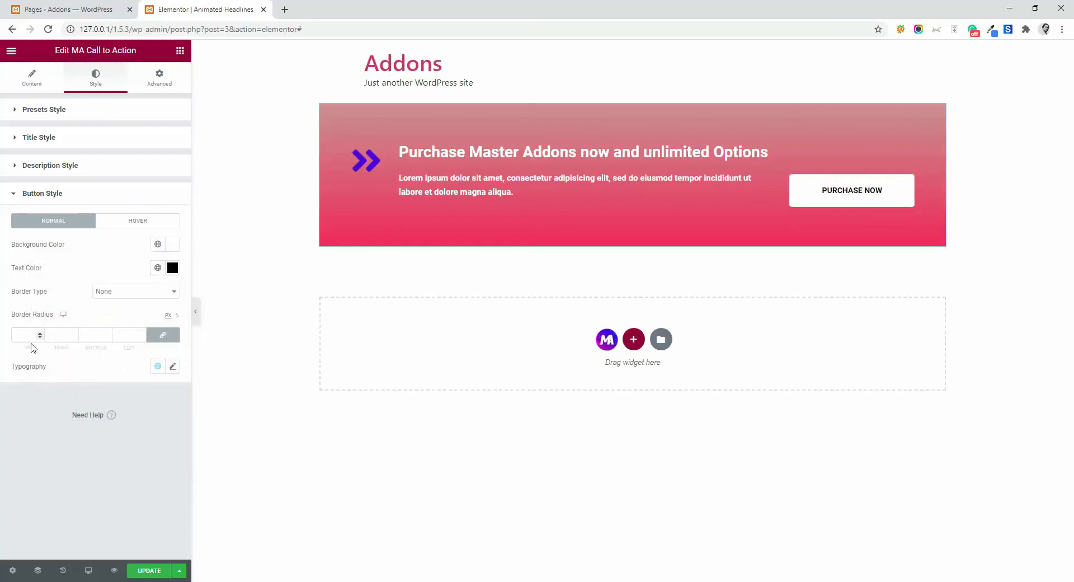
Give the button a 1px solid black border and fully rounded corners.
click(124, 292)
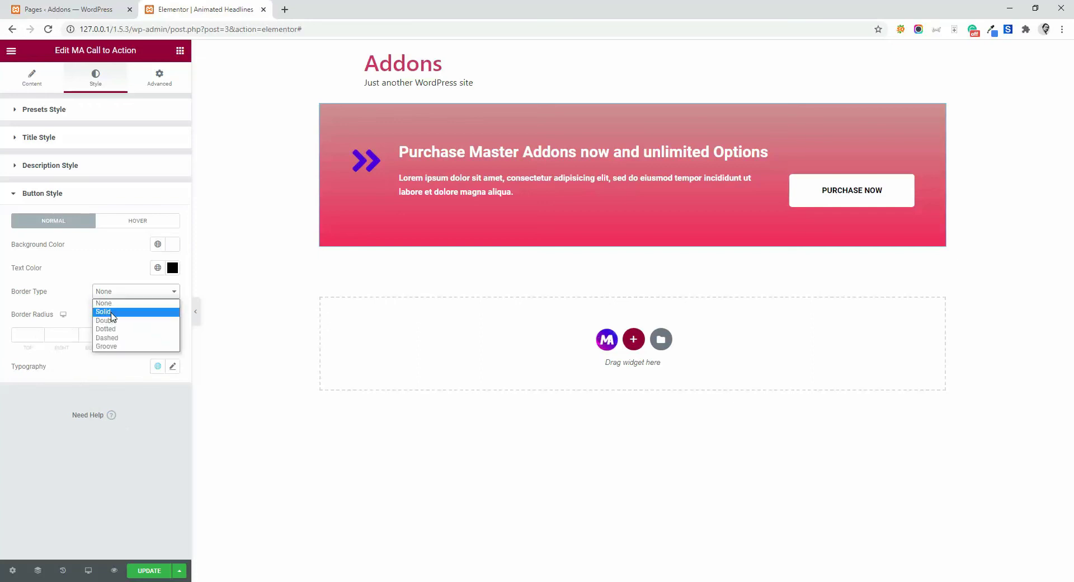
click(106, 312)
click(21, 338)
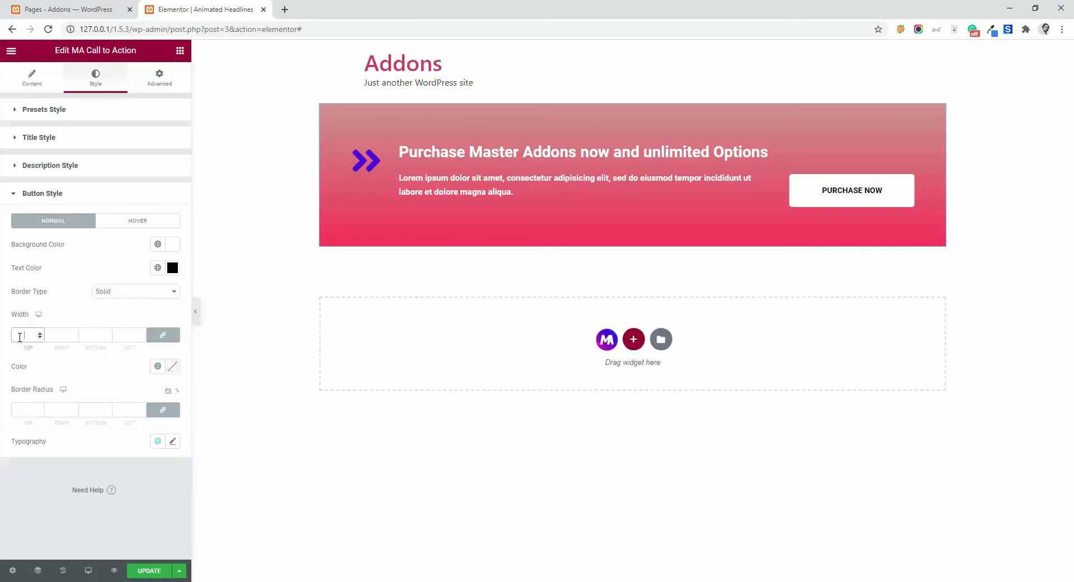
text(1)
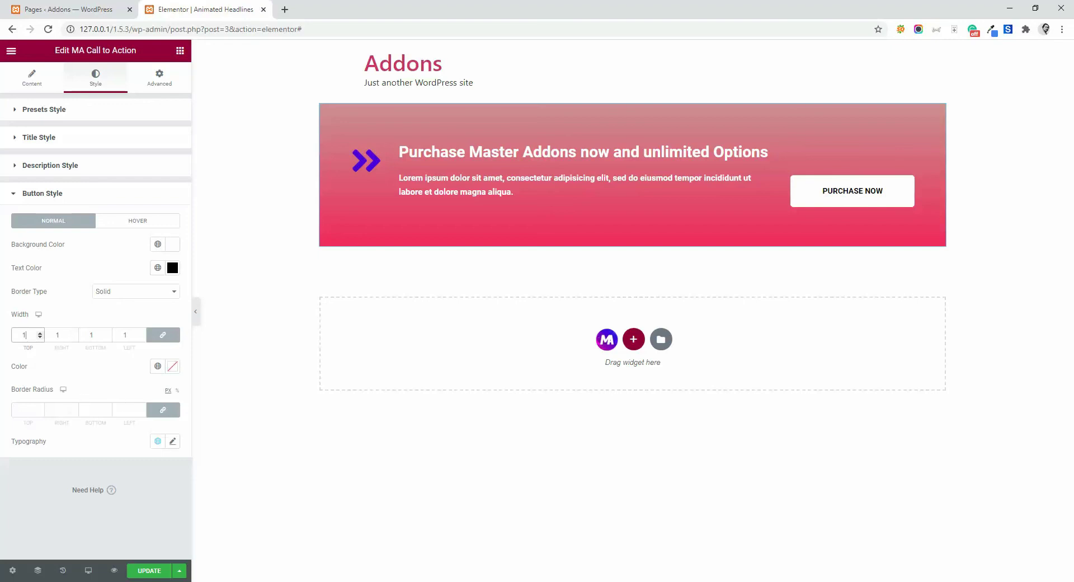
click(30, 408)
text(50)
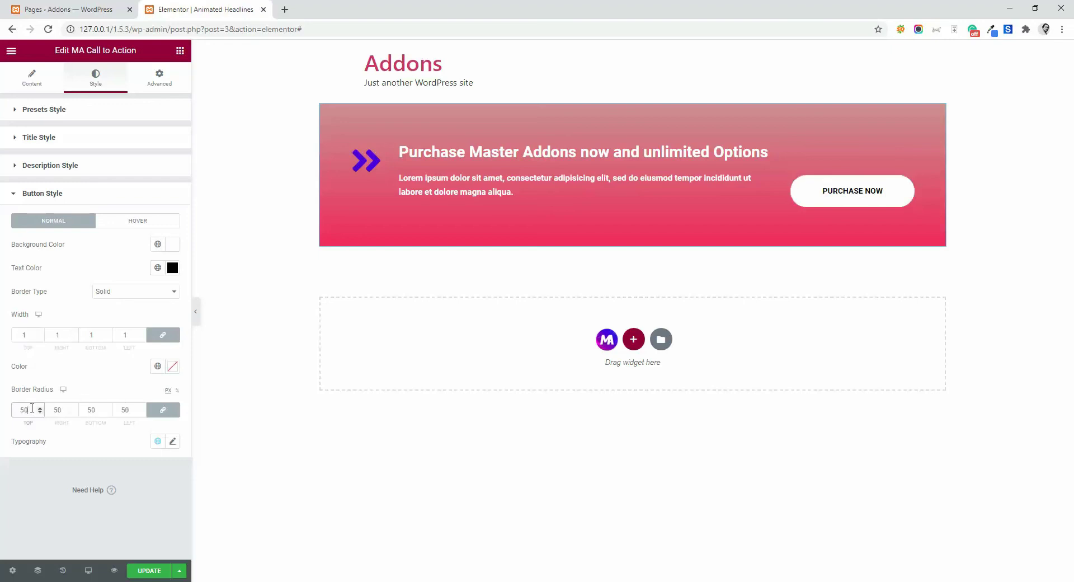
click(174, 366)
drag(110, 497, 70, 468)
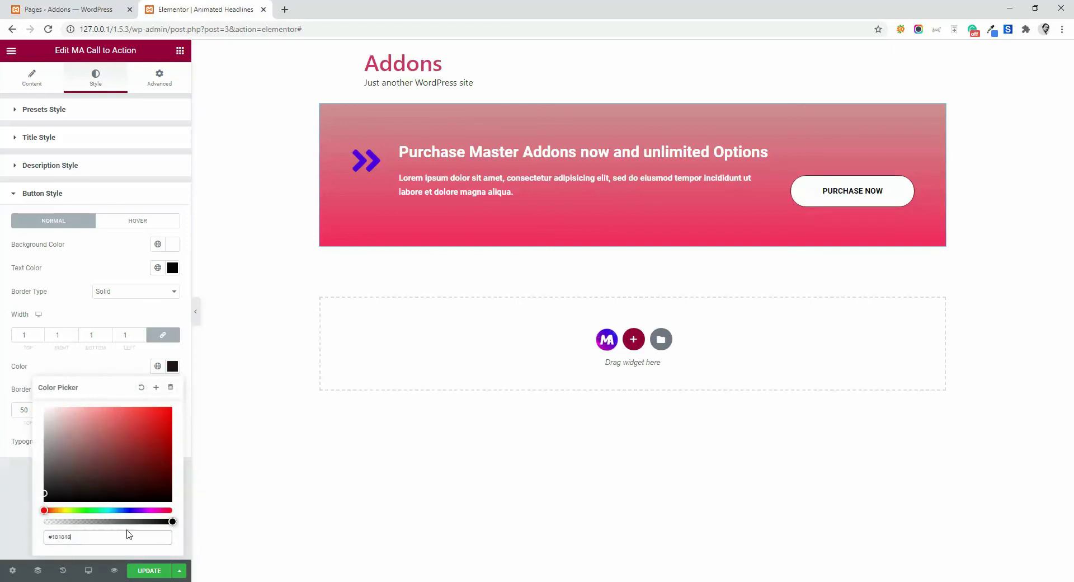
click(10, 492)
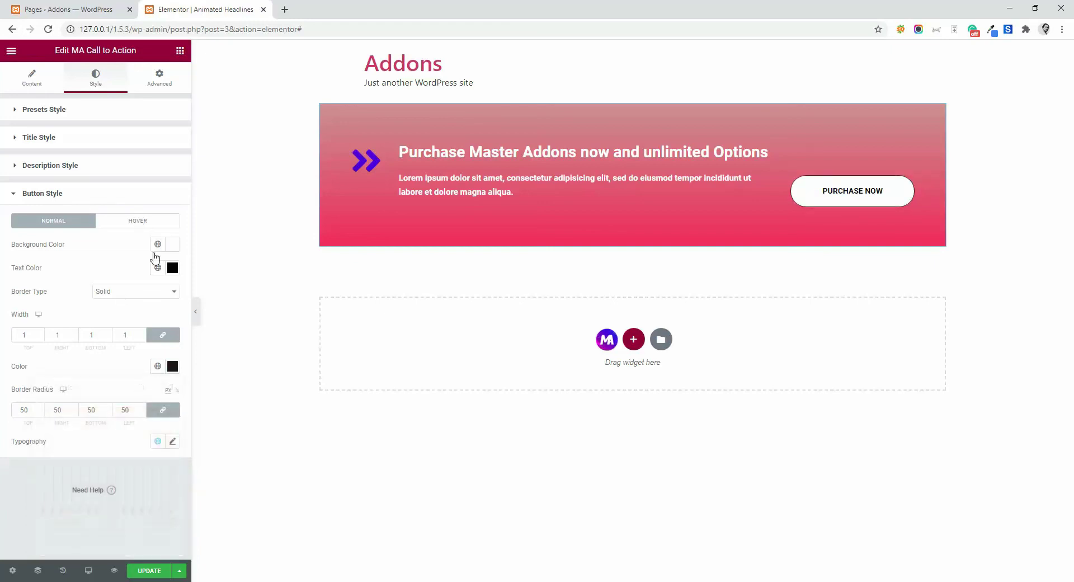
click(134, 221)
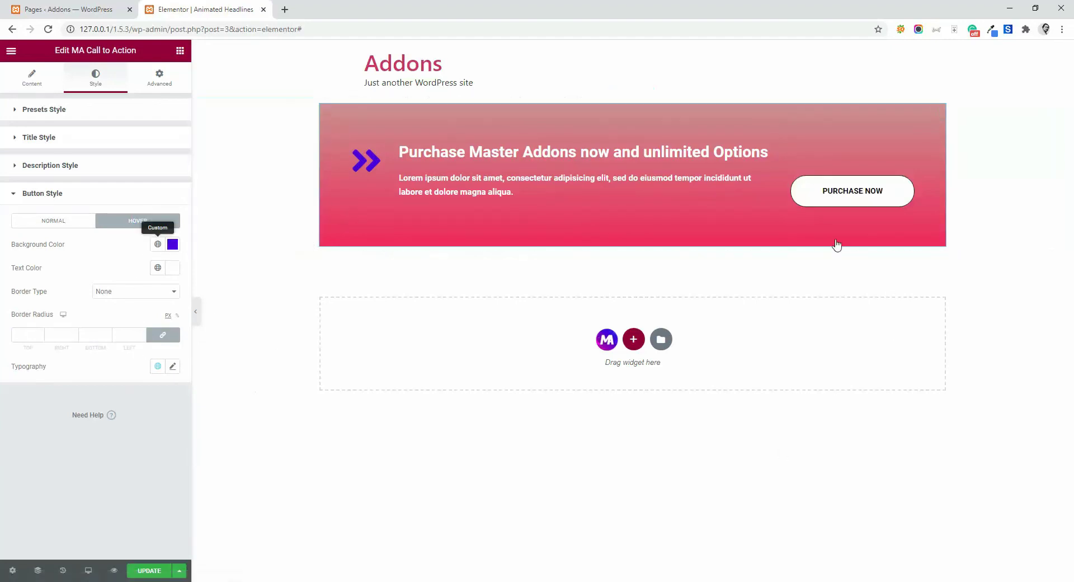
Switch the call-to-action Background Type from Gradient back to Classic.
click(358, 179)
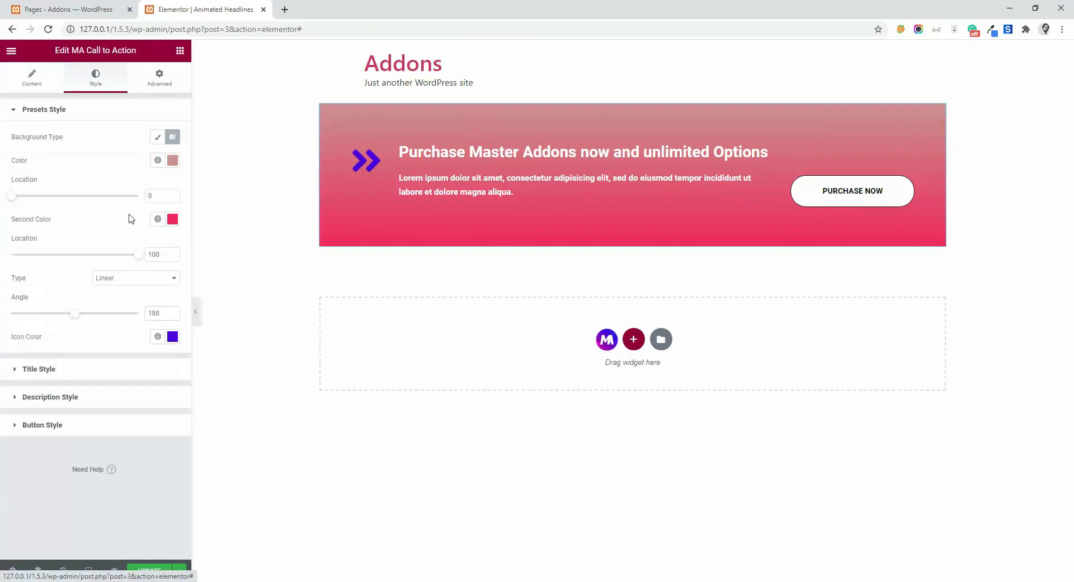
click(34, 78)
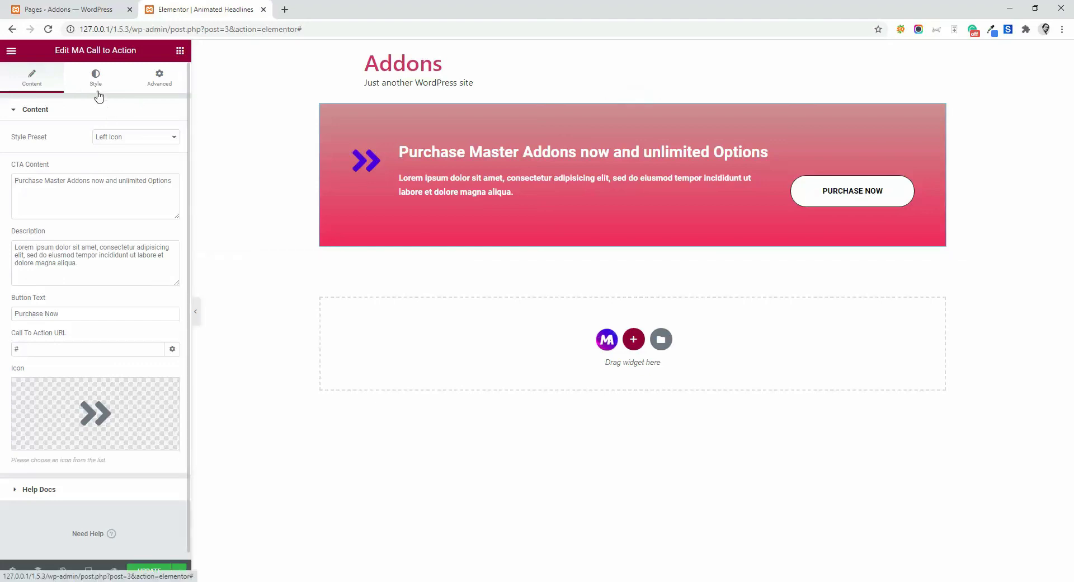
click(96, 77)
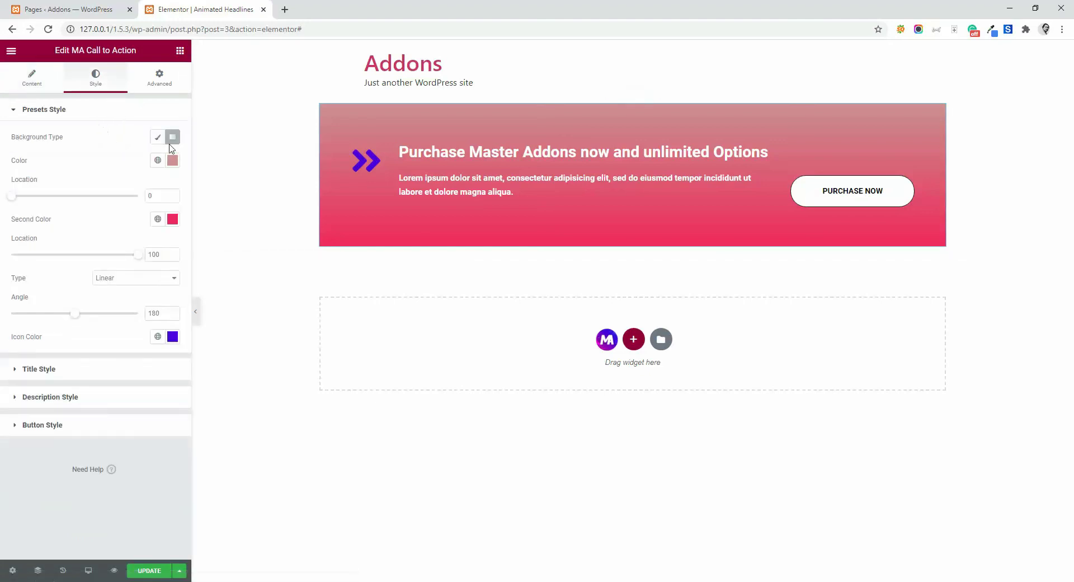
click(158, 136)
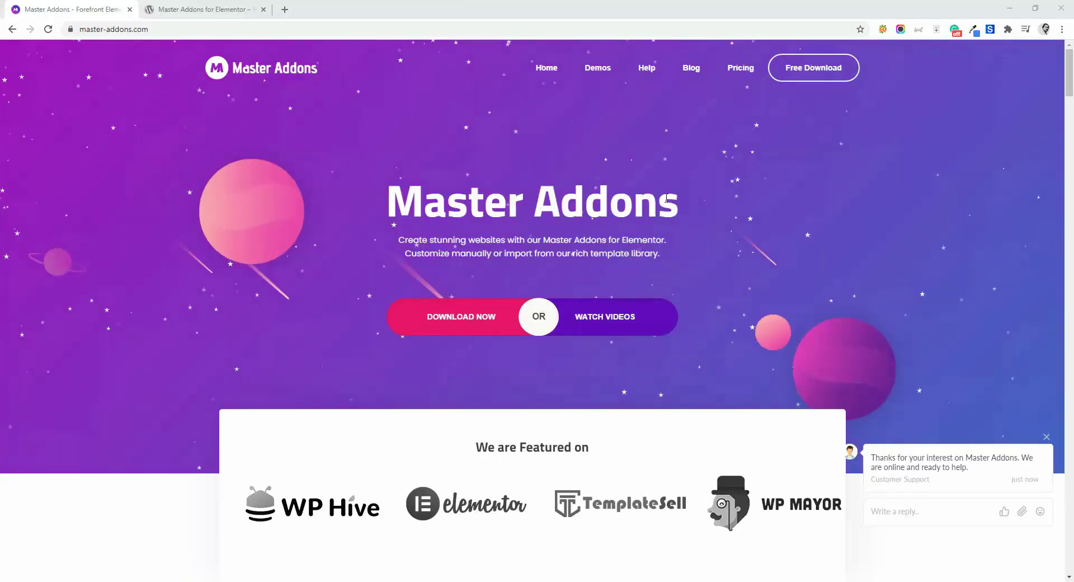
Scroll the Master Addons home page's widgets grid and back to the hero, then go to the WordPress.org plugin page.
scroll(665, 201, down, 4)
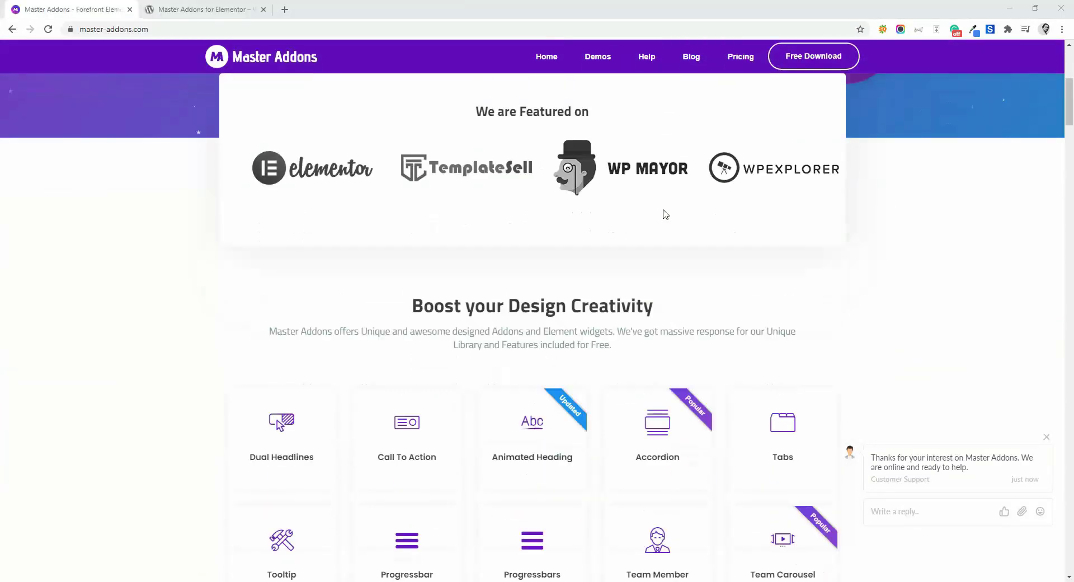
scroll(619, 249, up, 4)
scroll(619, 252, up, 1)
scroll(619, 251, up, 1)
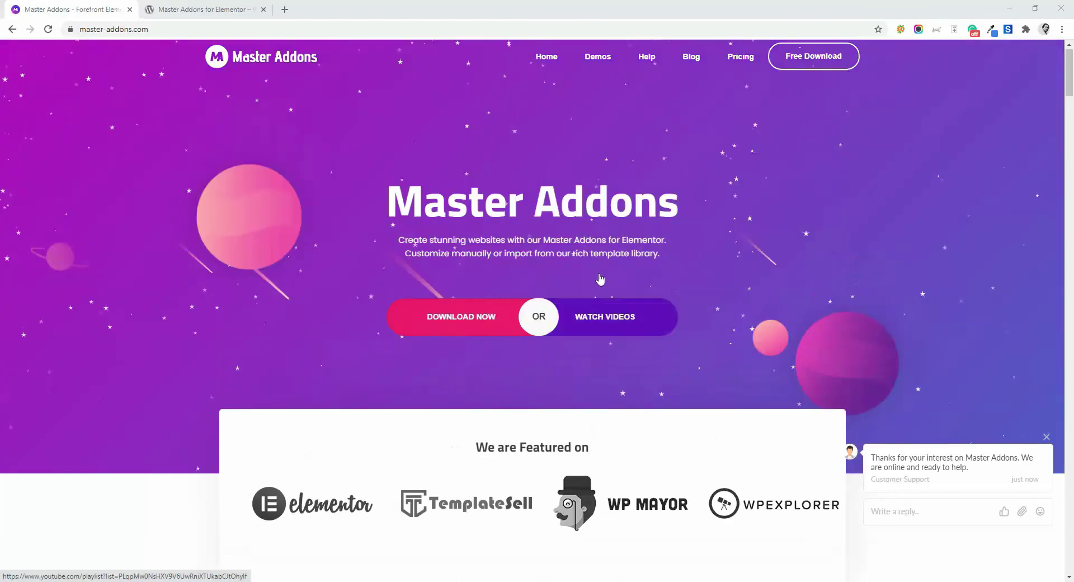
click(202, 8)
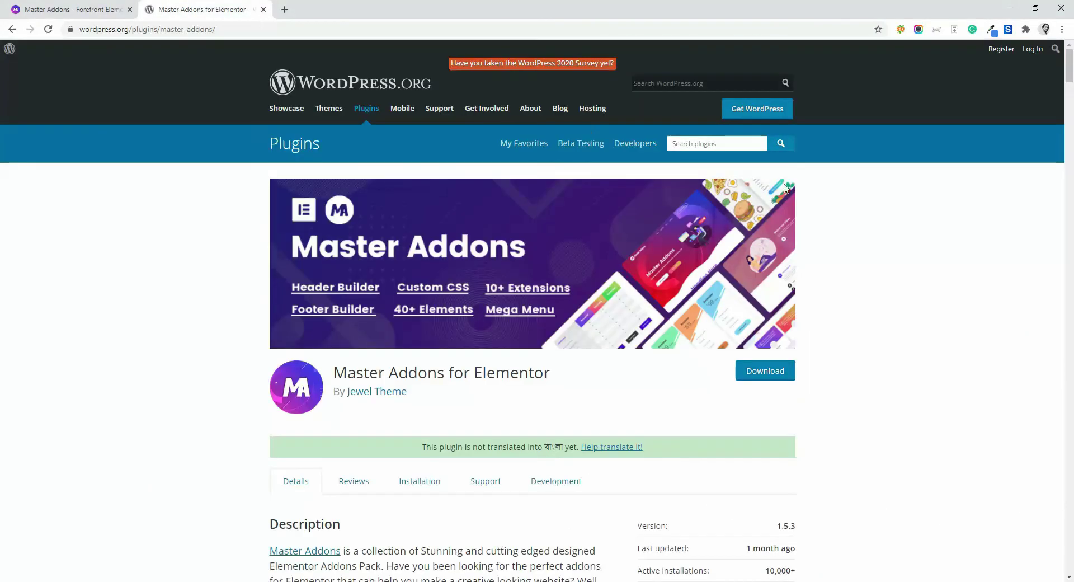
Scroll down the Master Addons WordPress.org listing past its Unique Features list, then back up.
scroll(859, 208, down, 1)
scroll(828, 213, down, 5)
scroll(587, 291, down, 4)
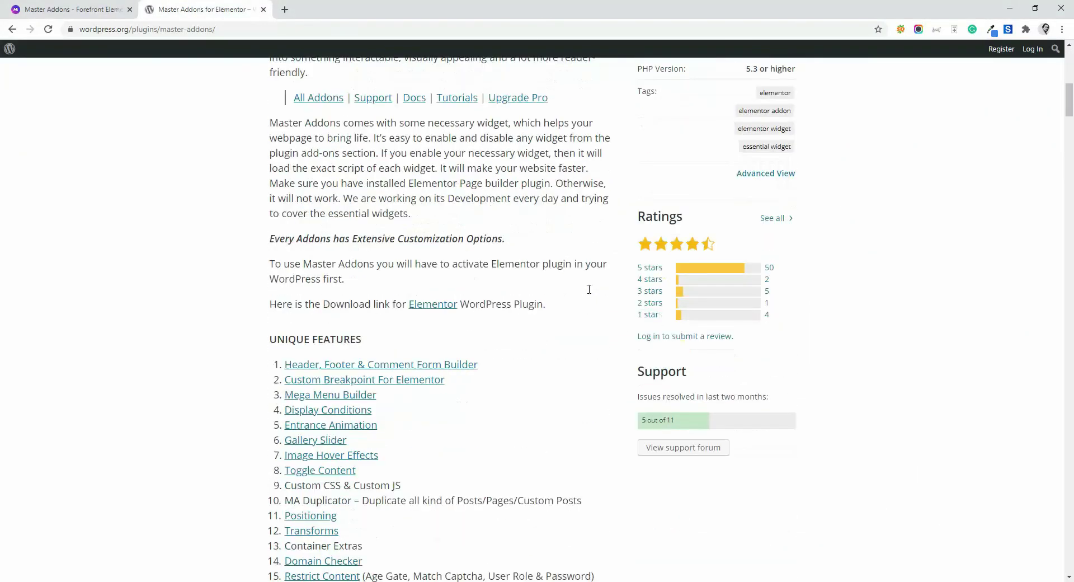
scroll(589, 289, down, 3)
scroll(589, 289, down, 5)
scroll(563, 314, down, 1)
scroll(557, 314, down, 4)
scroll(554, 314, down, 1)
scroll(553, 313, up, 5)
scroll(264, 215, up, 8)
scroll(249, 254, up, 3)
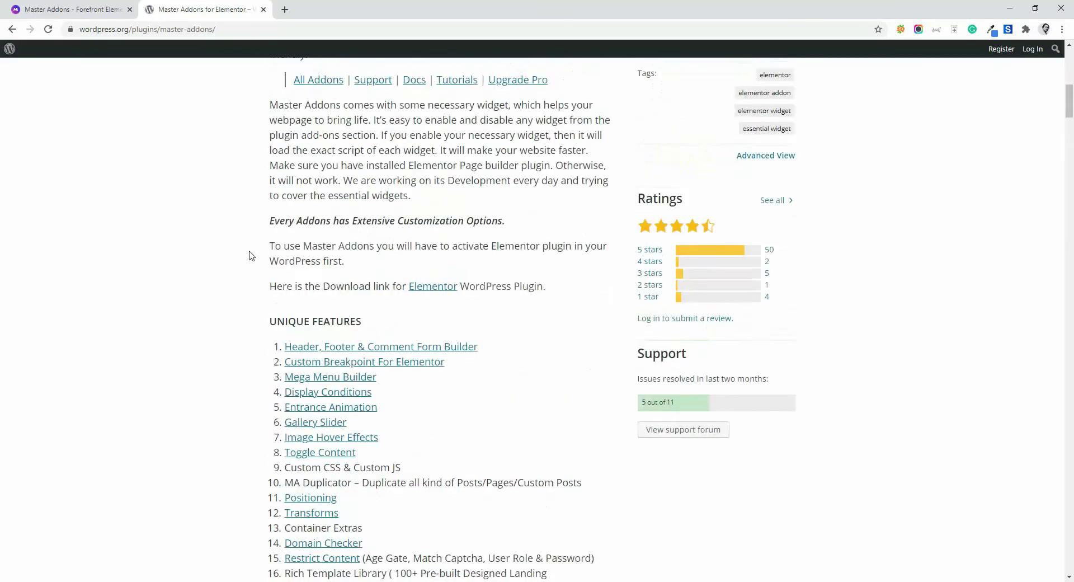